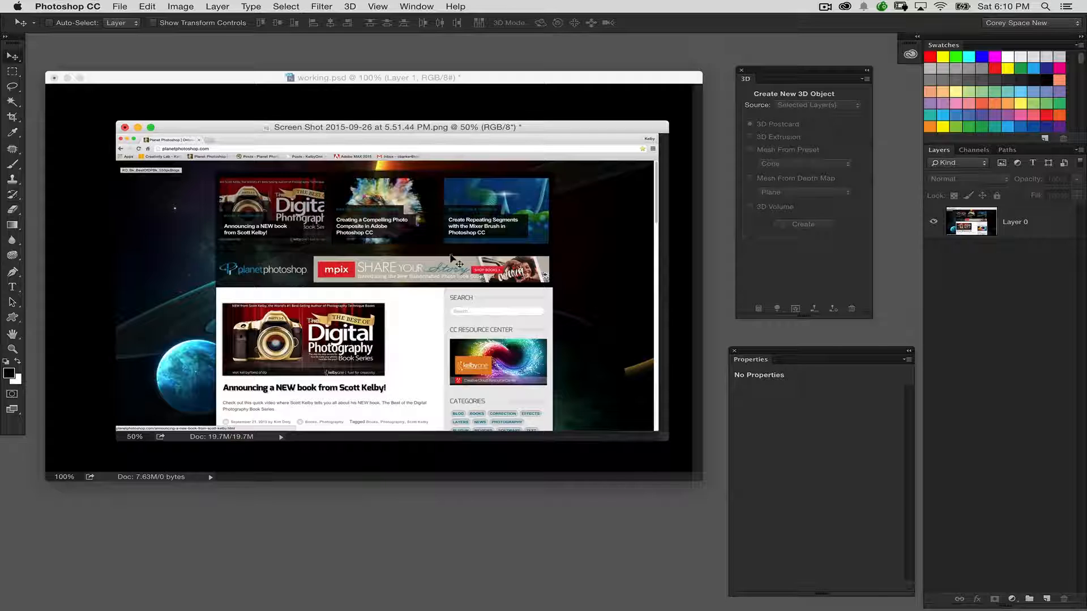
Move the screenshot window lower and convert its Layer 0 into a 3D postcard mesh
drag(517, 129, 469, 217)
click(549, 193)
click(405, 516)
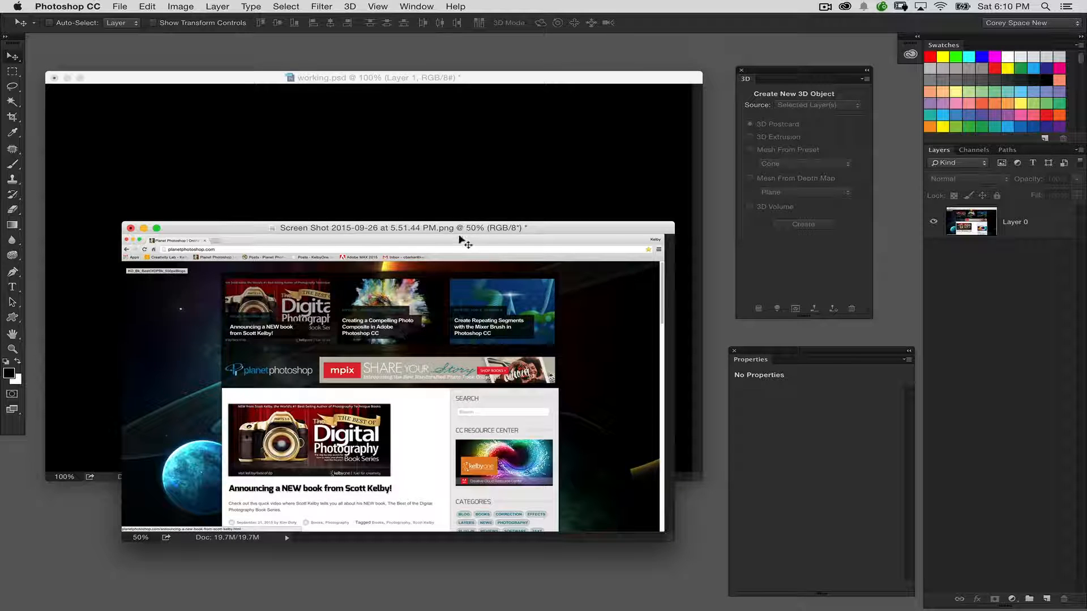
click(957, 218)
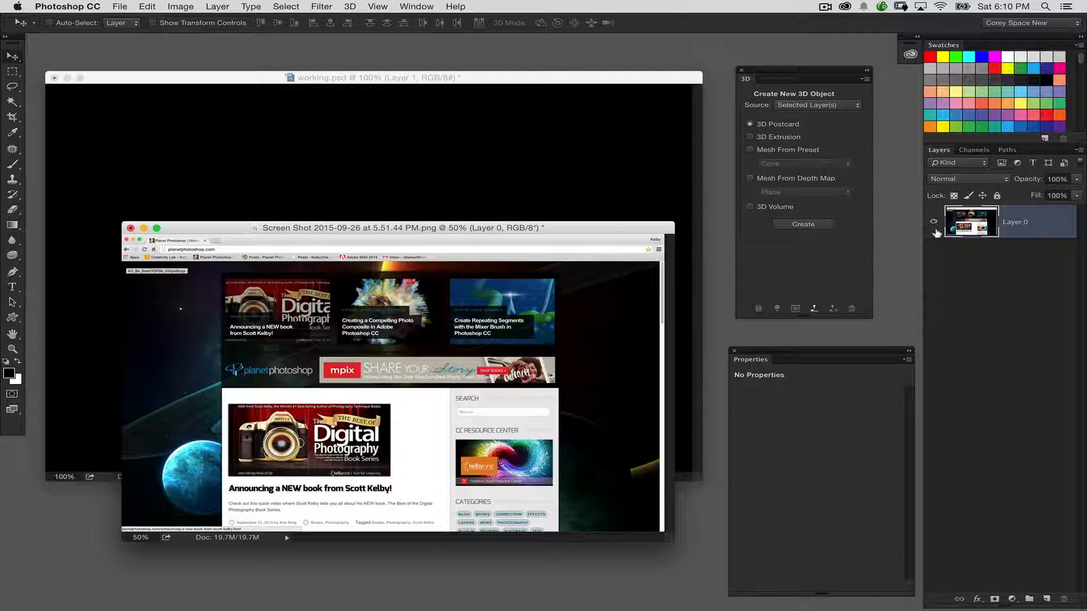
click(350, 6)
mouse_move(375, 126)
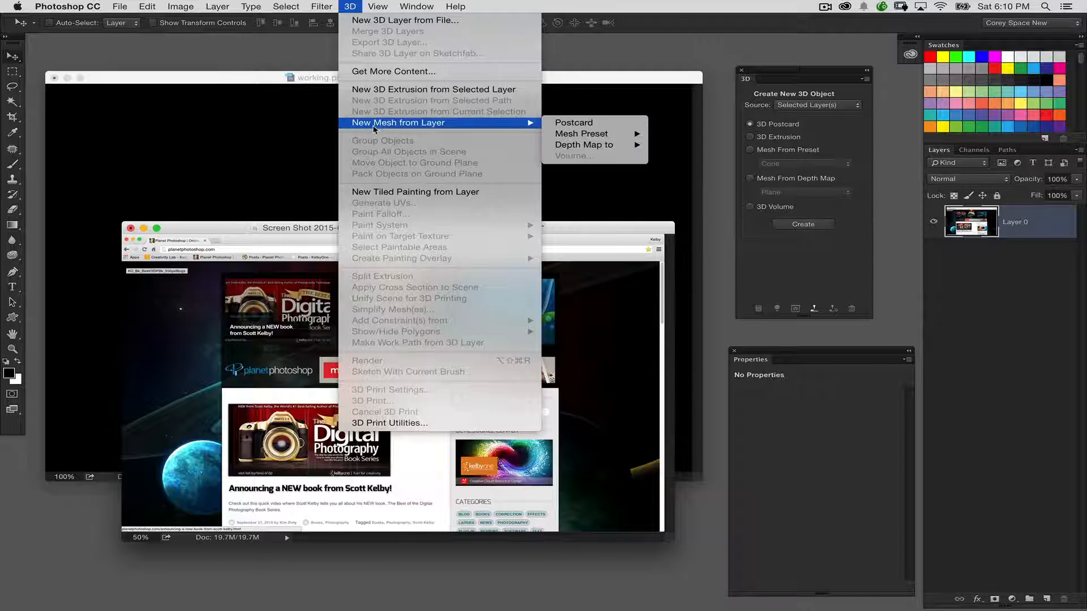
click(616, 126)
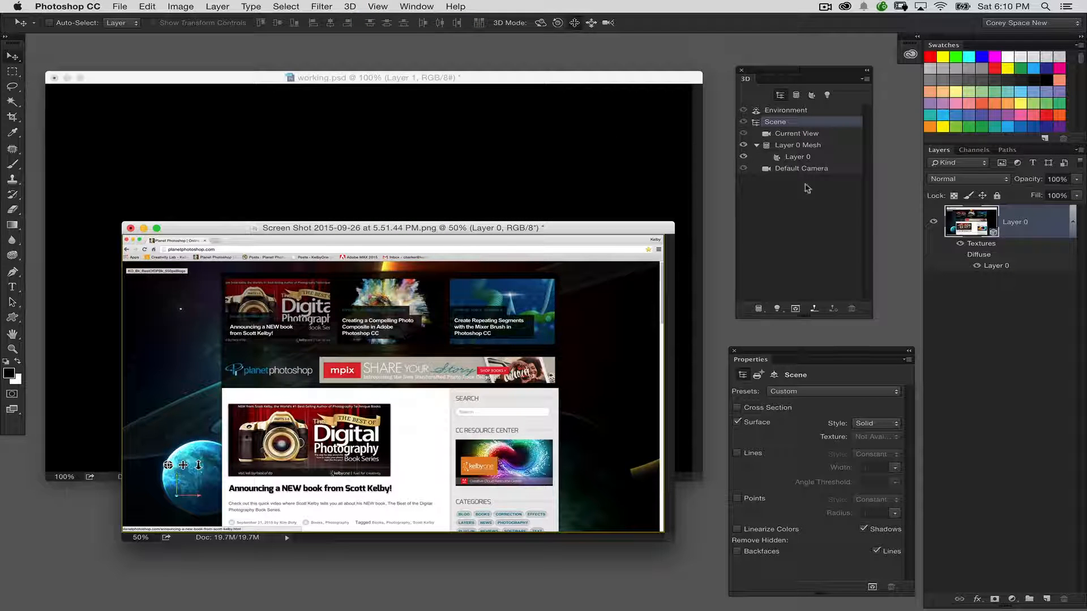
Copy the 3D postcard layer into working.psd and close the original screenshot document
drag(965, 221, 468, 292)
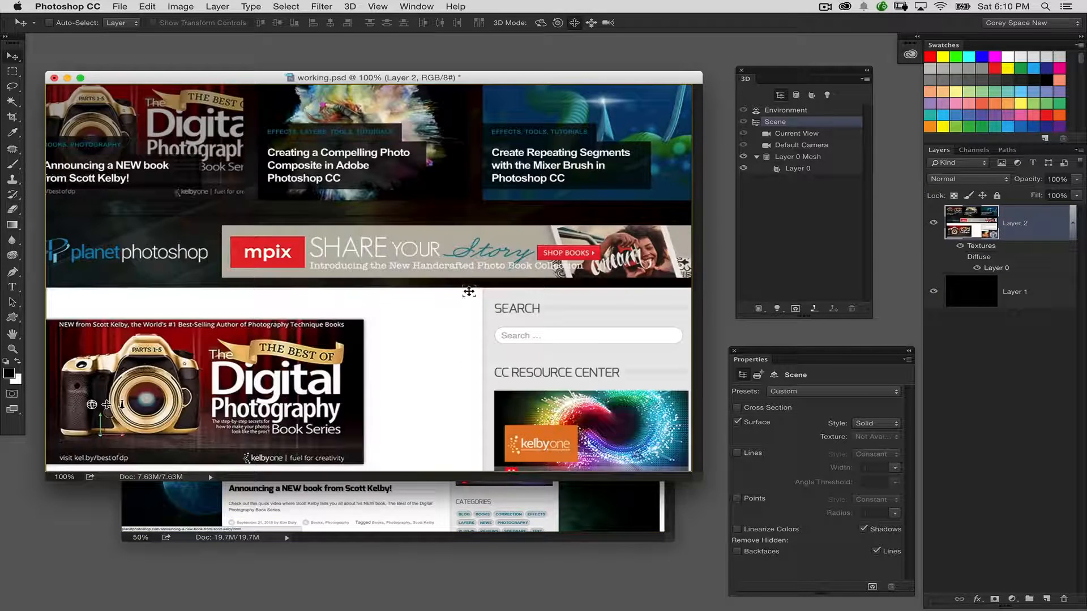
click(447, 523)
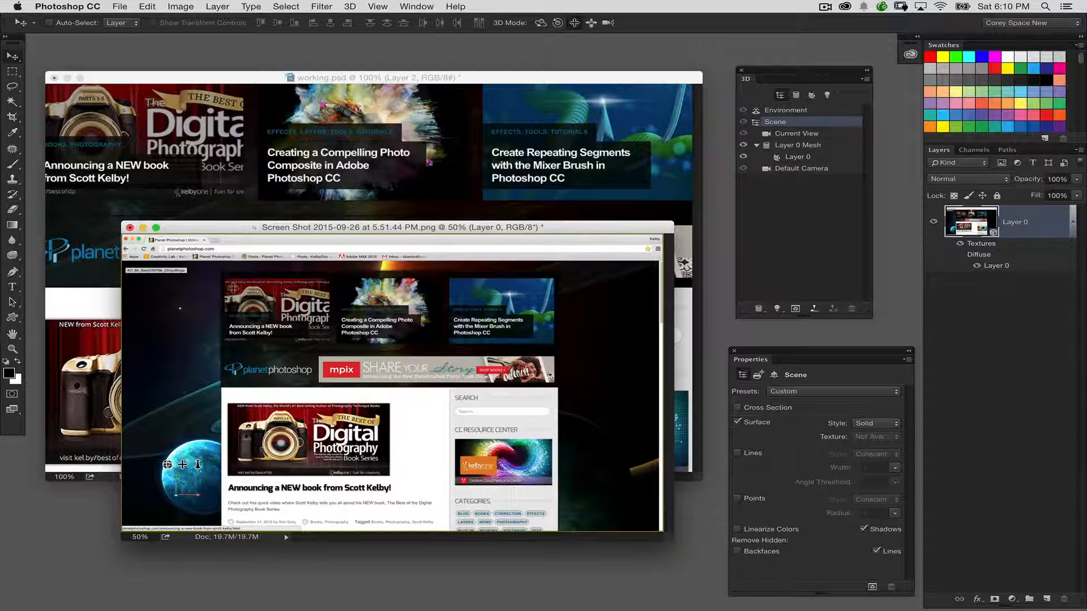
click(130, 228)
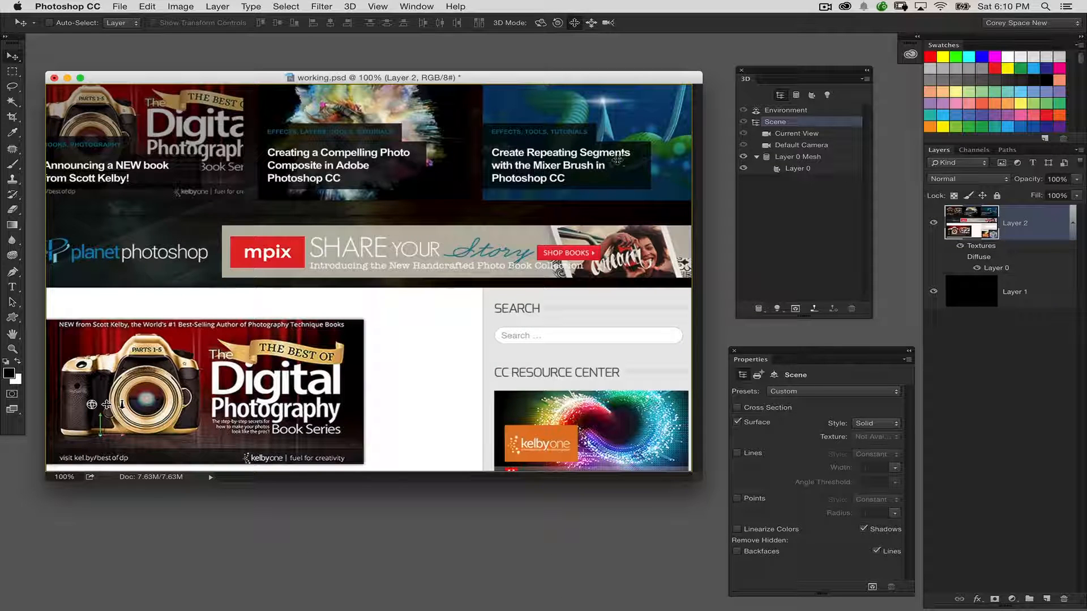
Slide the current view's 3D camera back until the whole web page fits within the canvas
click(798, 133)
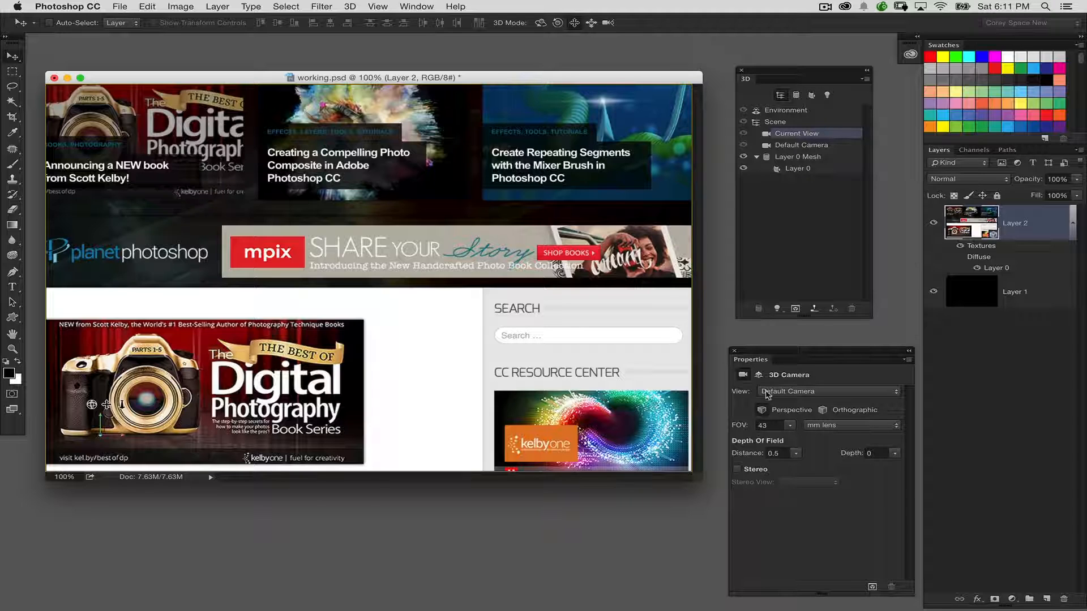
click(592, 23)
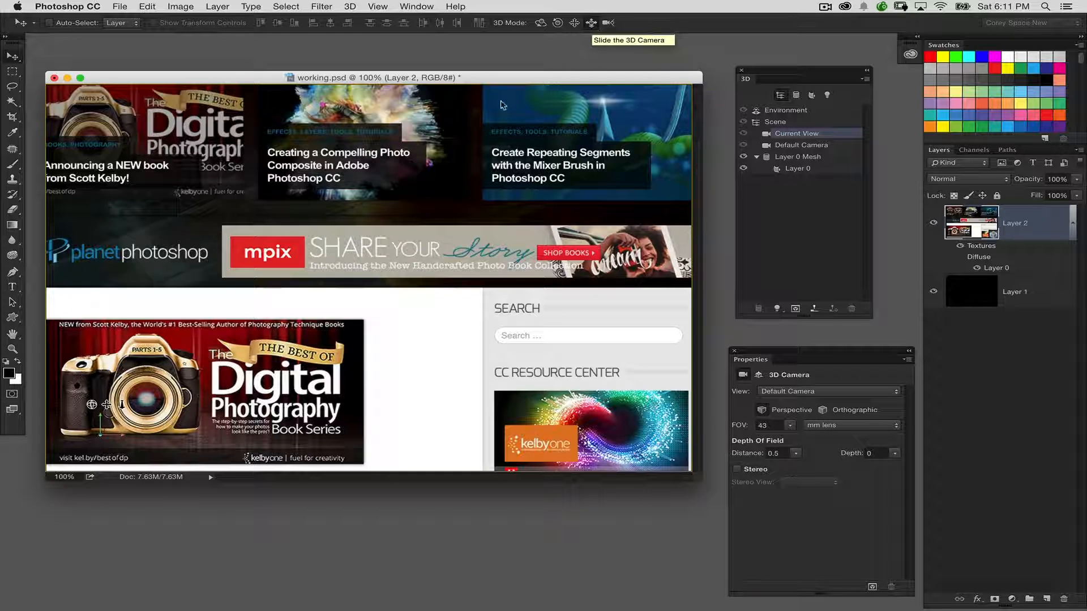
drag(448, 375, 457, 139)
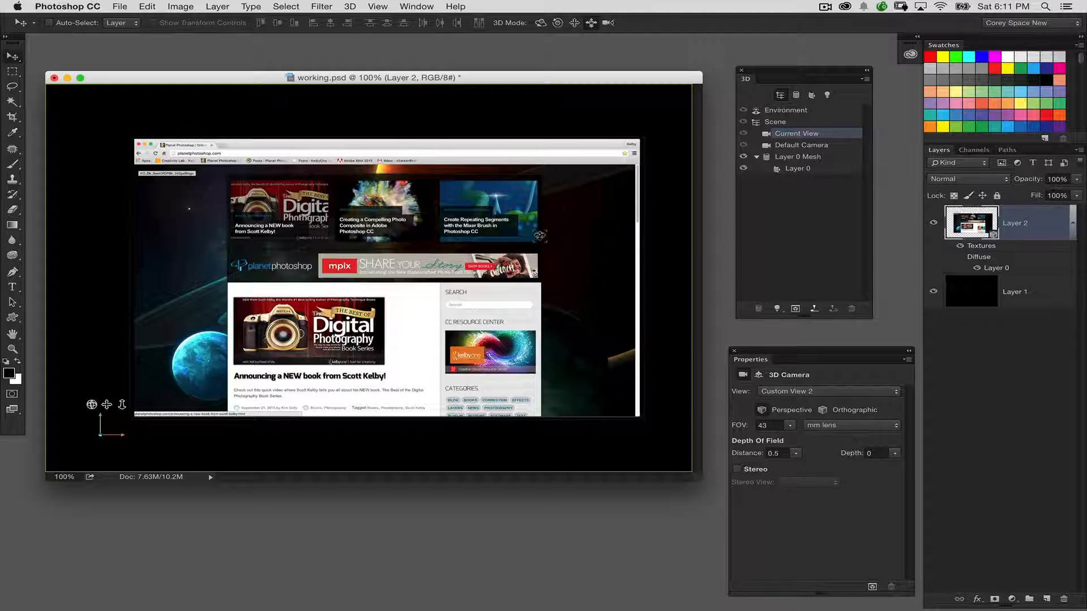
drag(568, 245, 578, 84)
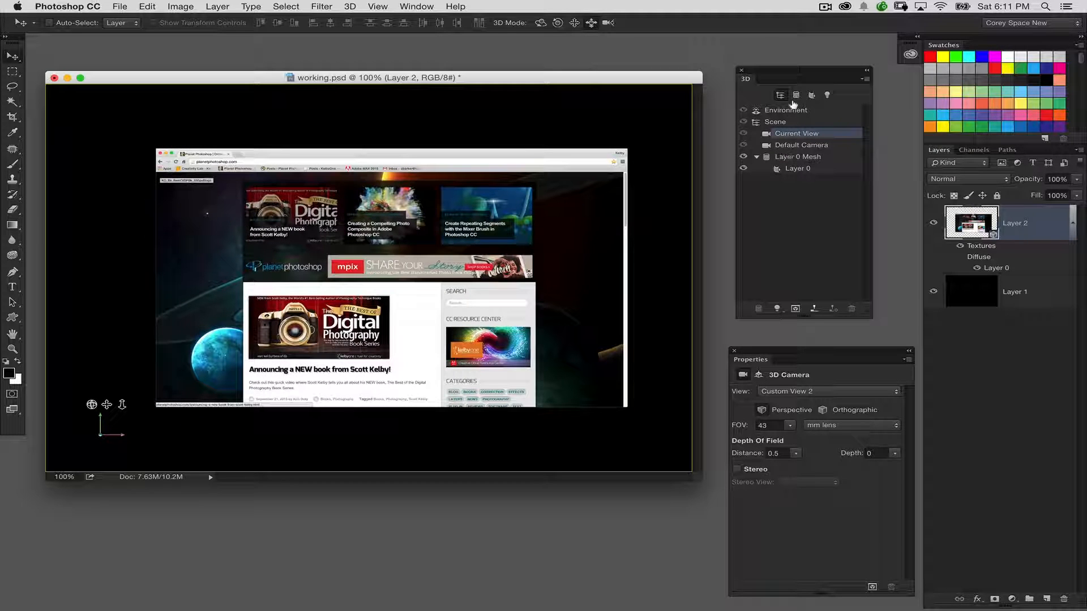
Set the environment's ground plane reflection opacity to 65%
click(815, 111)
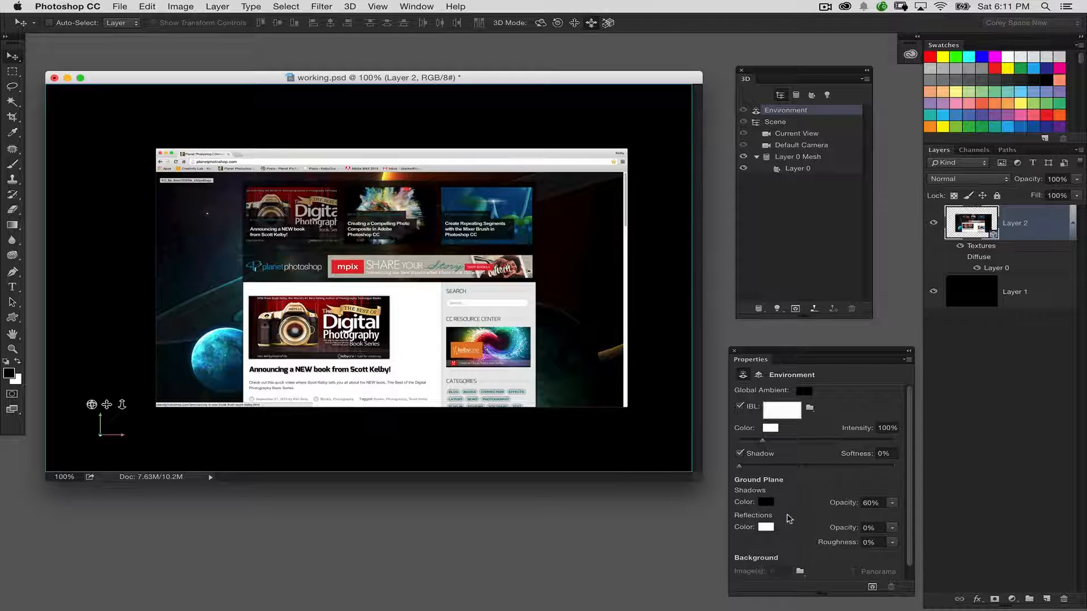
click(846, 530)
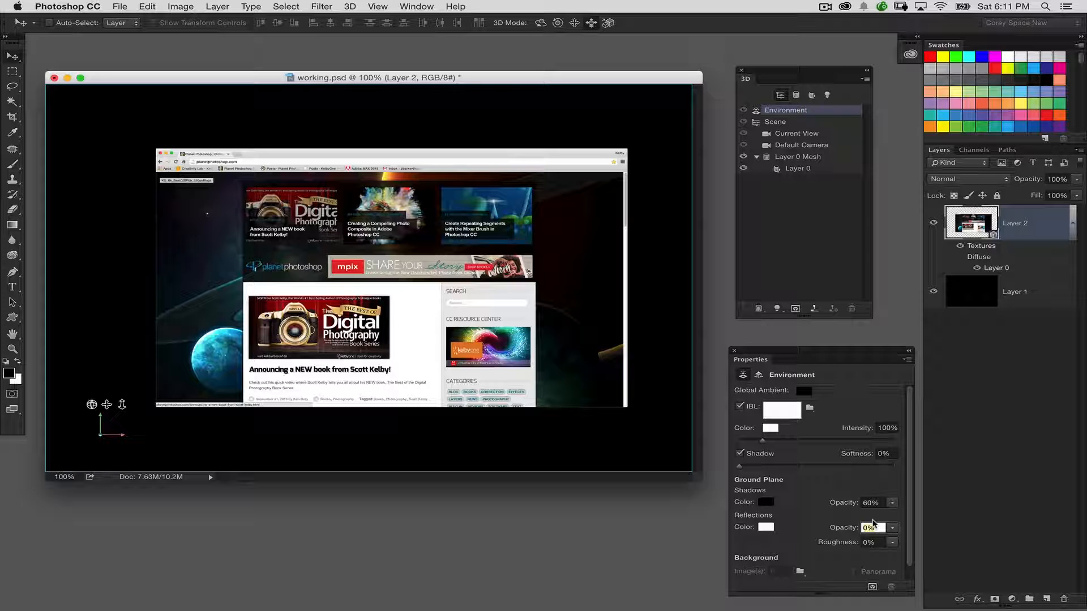
text(65)
key(Return)
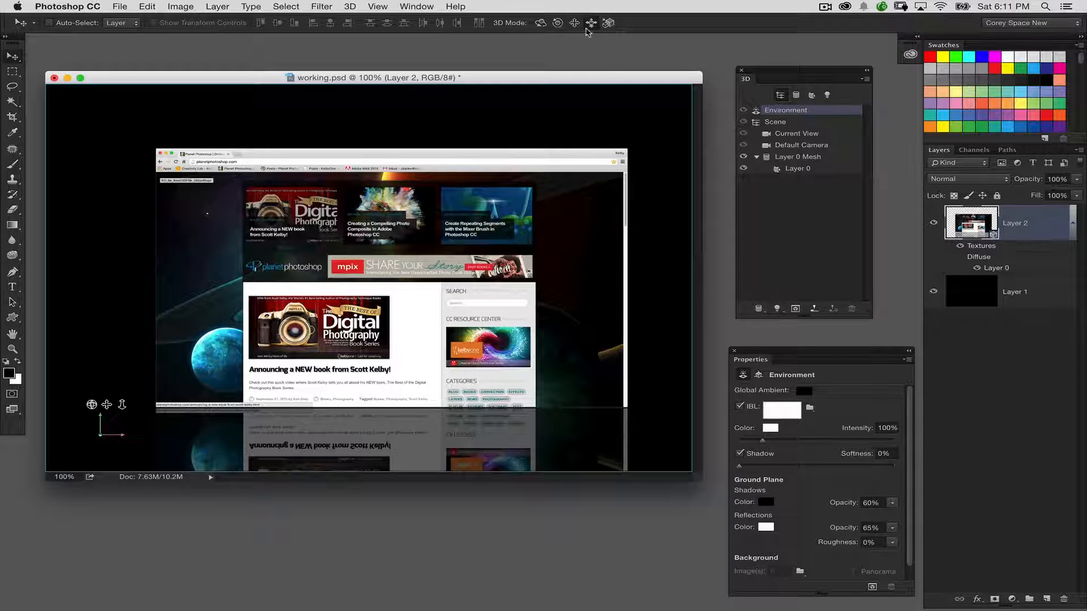
Orbit the current view to a low angle with the web page's right edge nearest the camera
click(787, 133)
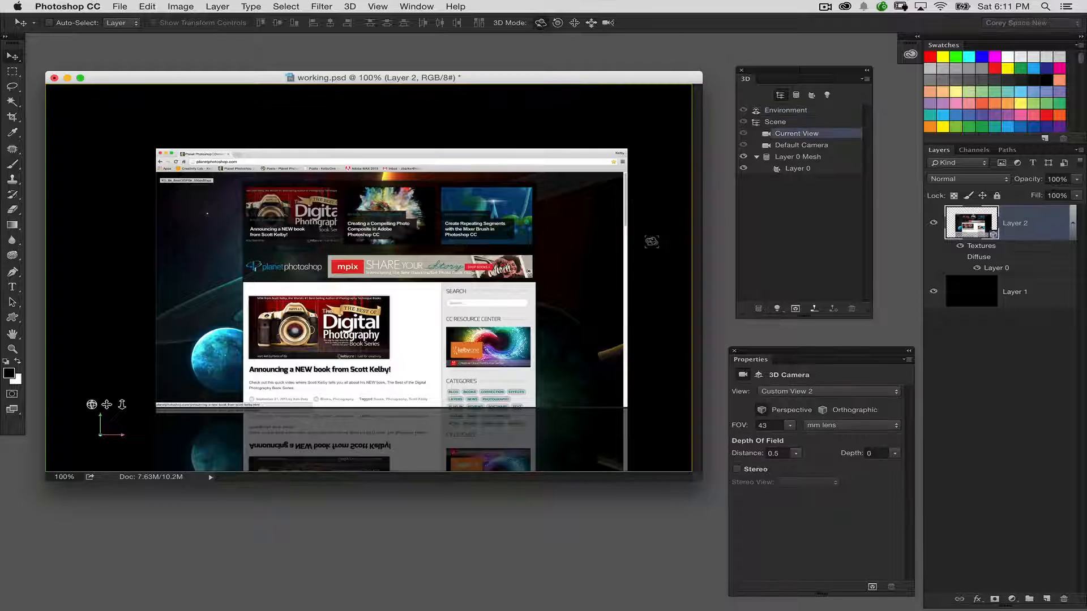
drag(651, 242, 624, 111)
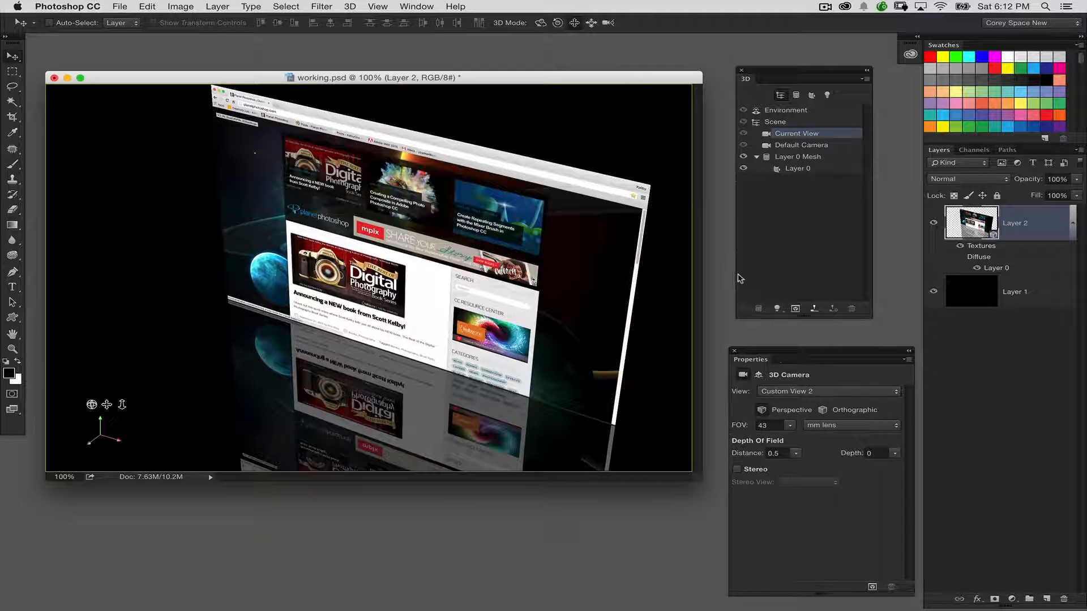
click(542, 23)
drag(639, 153, 667, 109)
click(592, 23)
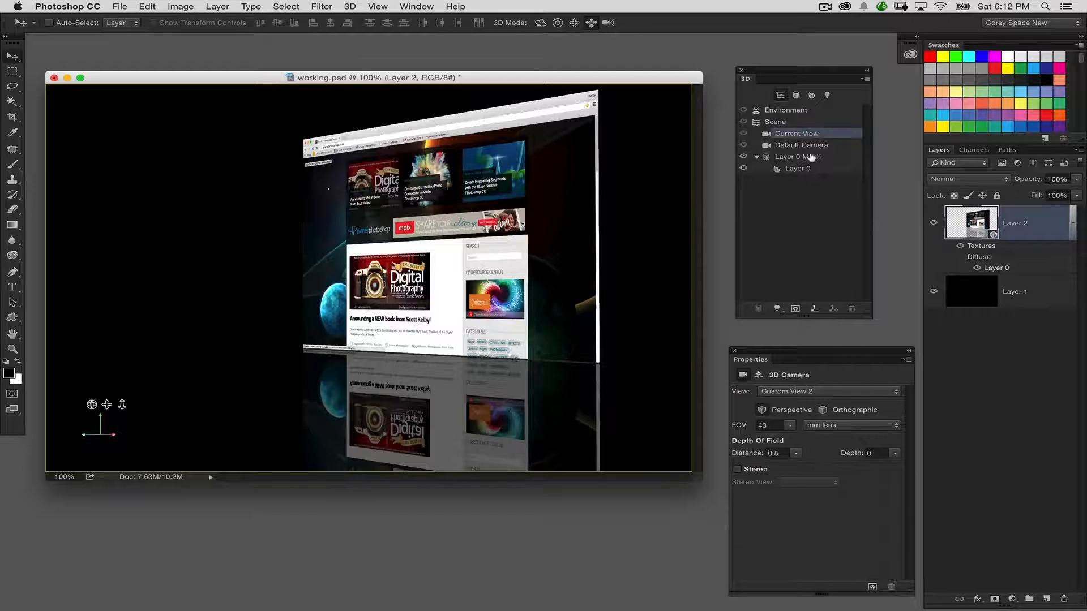
Set the ground plane reflection roughness to 15% and render the 3D layer
click(810, 111)
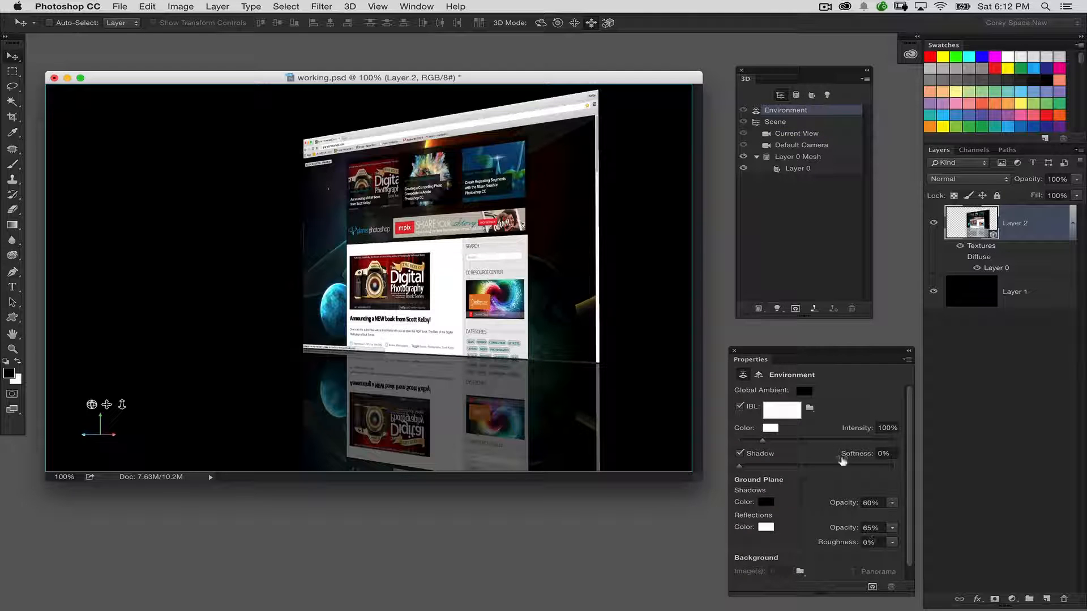
drag(800, 355, 746, 153)
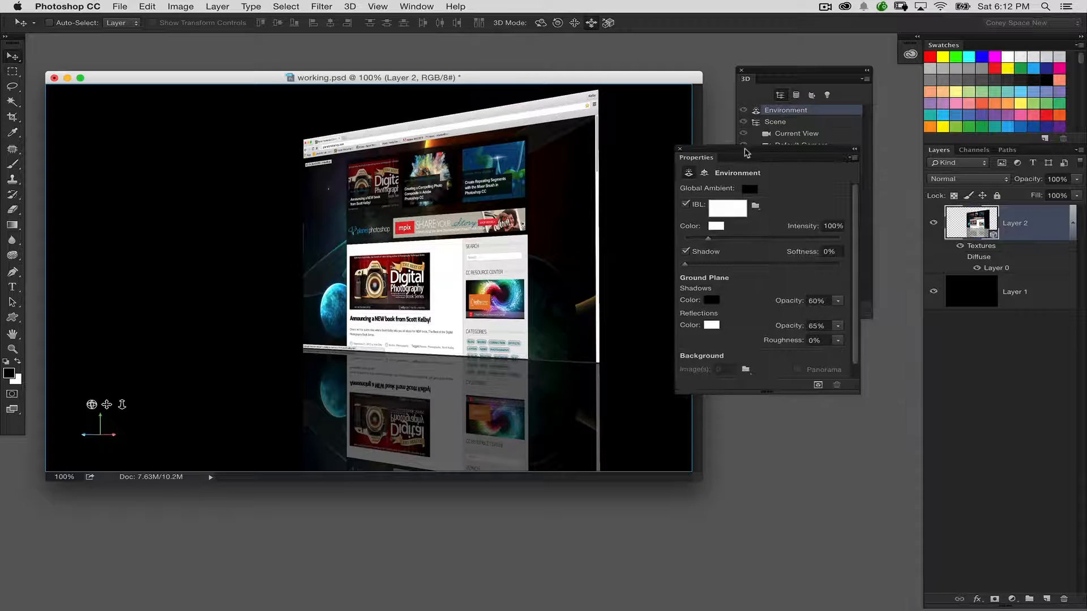
click(816, 341)
text(15)
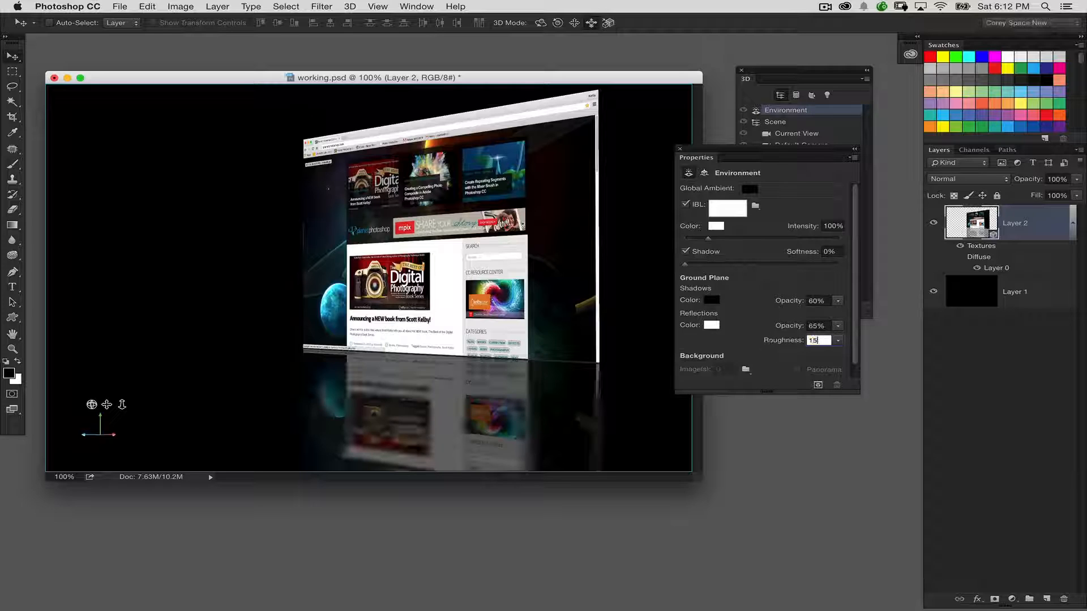
key(Return)
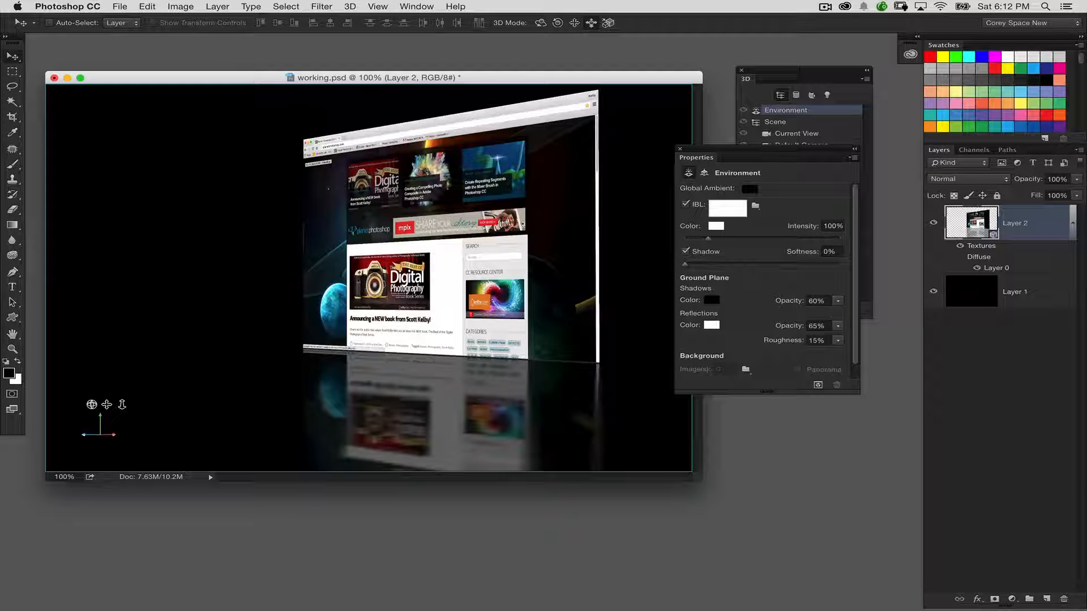
key(alt+shift+super+r)
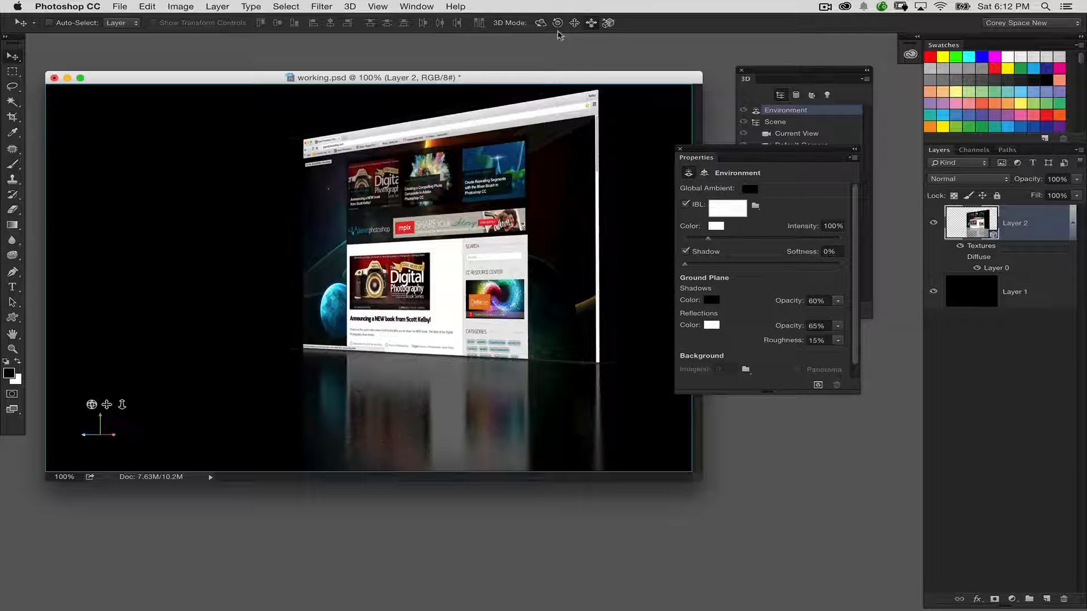
Try a slight orbit of the current view around the web page and undo it
click(540, 23)
click(777, 133)
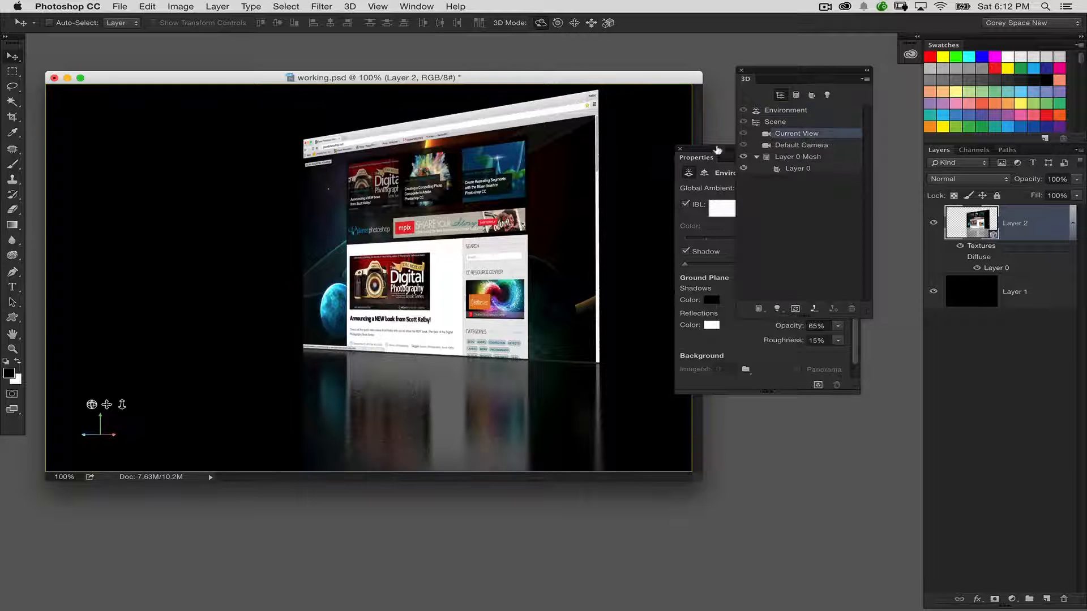
drag(759, 182, 651, 154)
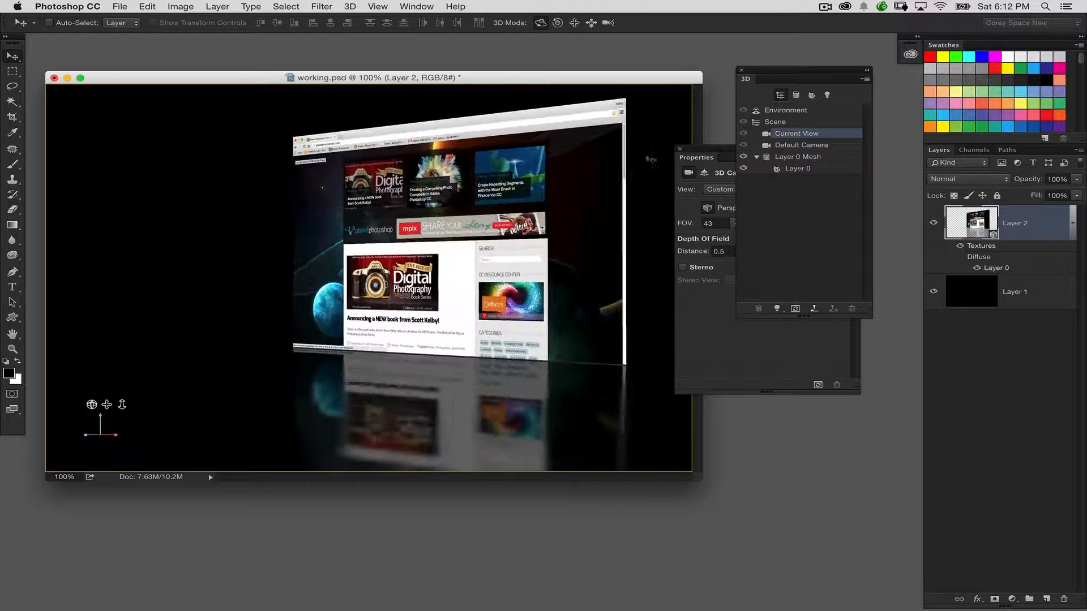
key(super+z)
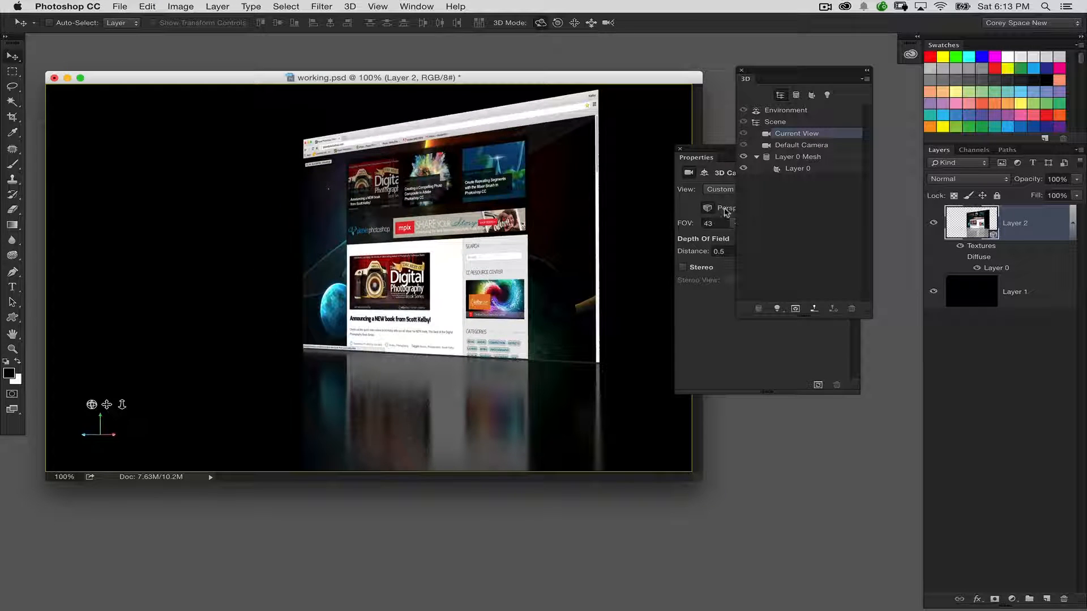
Uncover the camera settings and set the current view's field of view to a 14 mm lens
drag(765, 70, 870, 105)
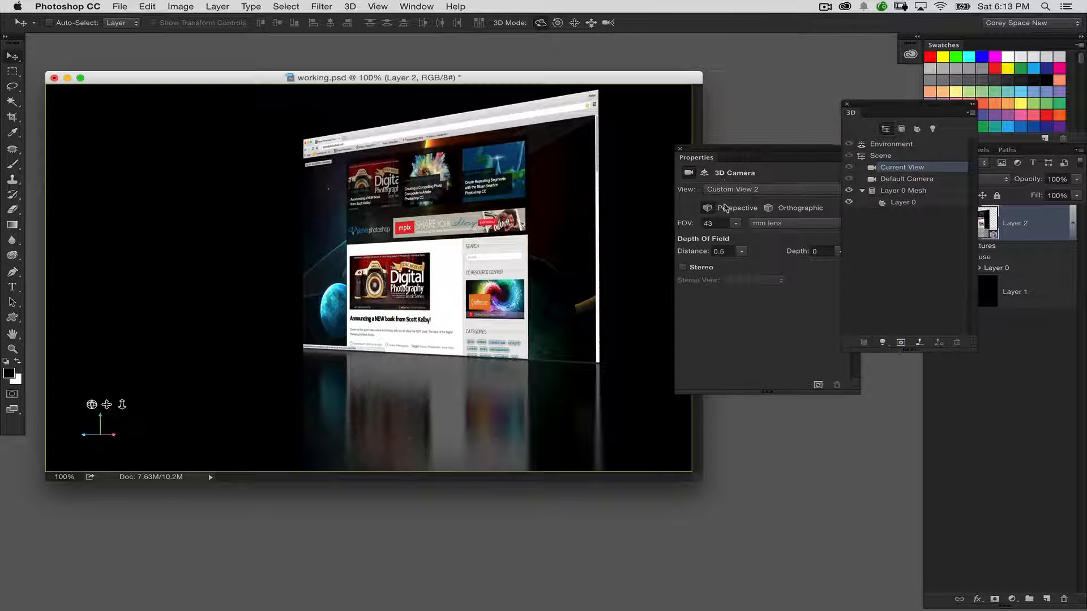
click(714, 225)
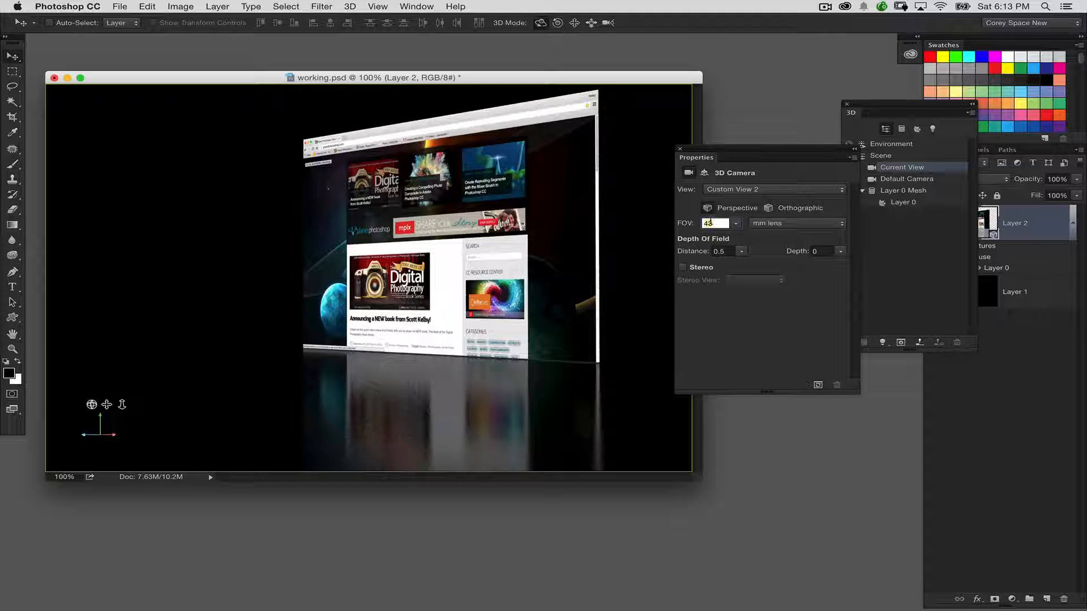
text(14)
key(Return)
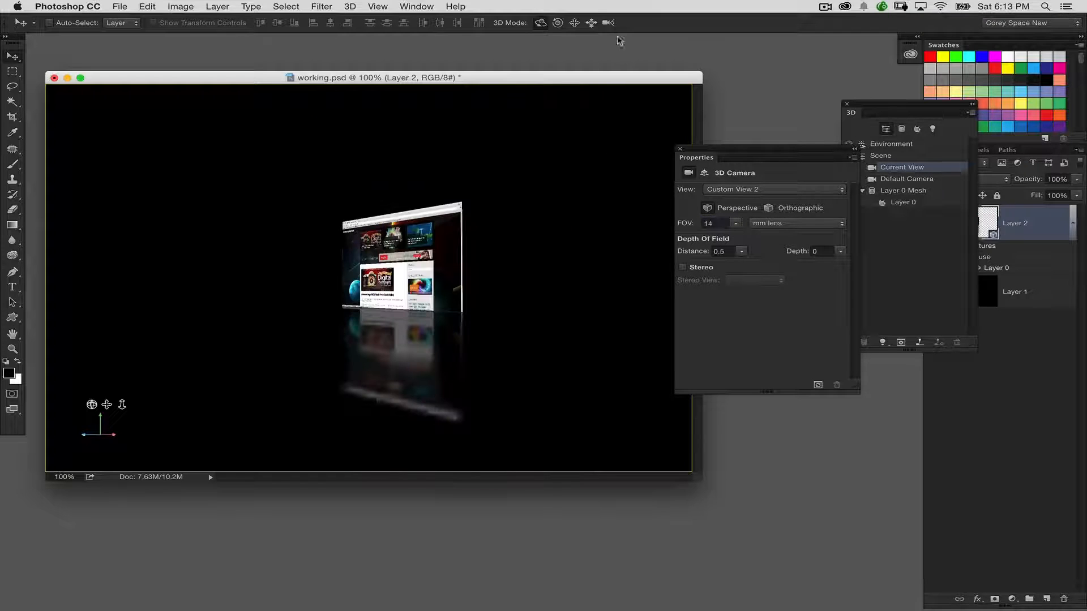
Slide the camera in until the web page fills most of the canvas, and orbit the view slightly
click(592, 23)
drag(575, 189, 583, 431)
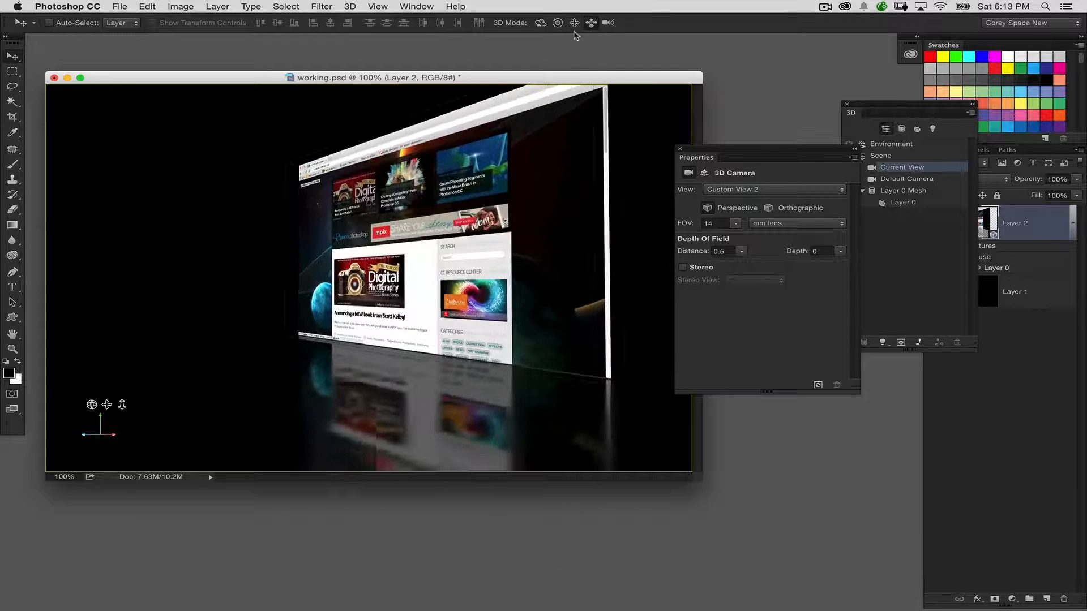
click(542, 24)
drag(629, 132, 652, 130)
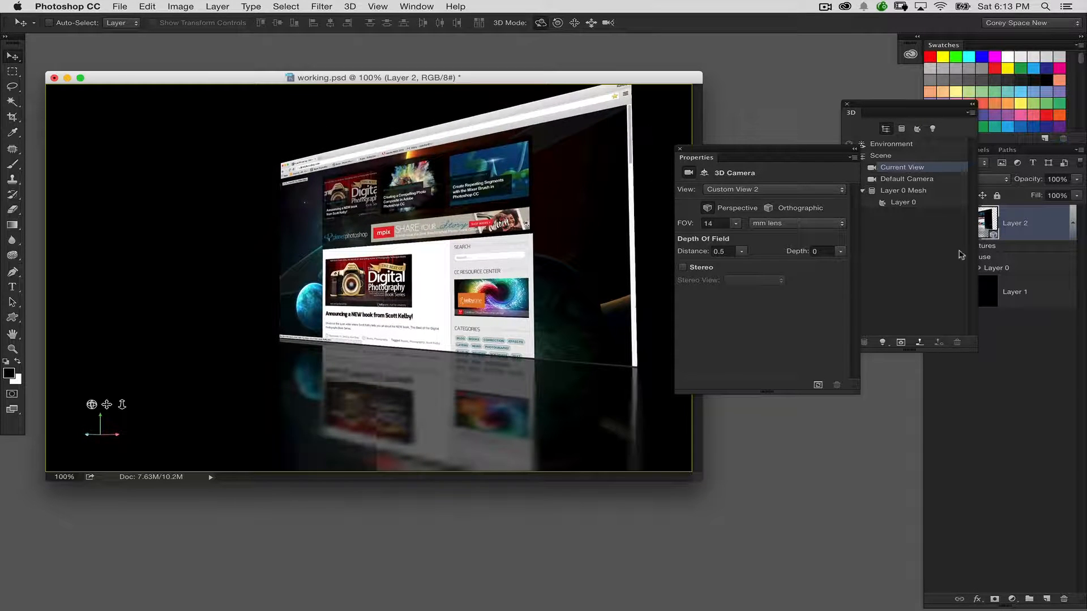
Invert the black background on Layer 1 to white and move the floating panels clear of the canvas
click(988, 289)
key(super+i)
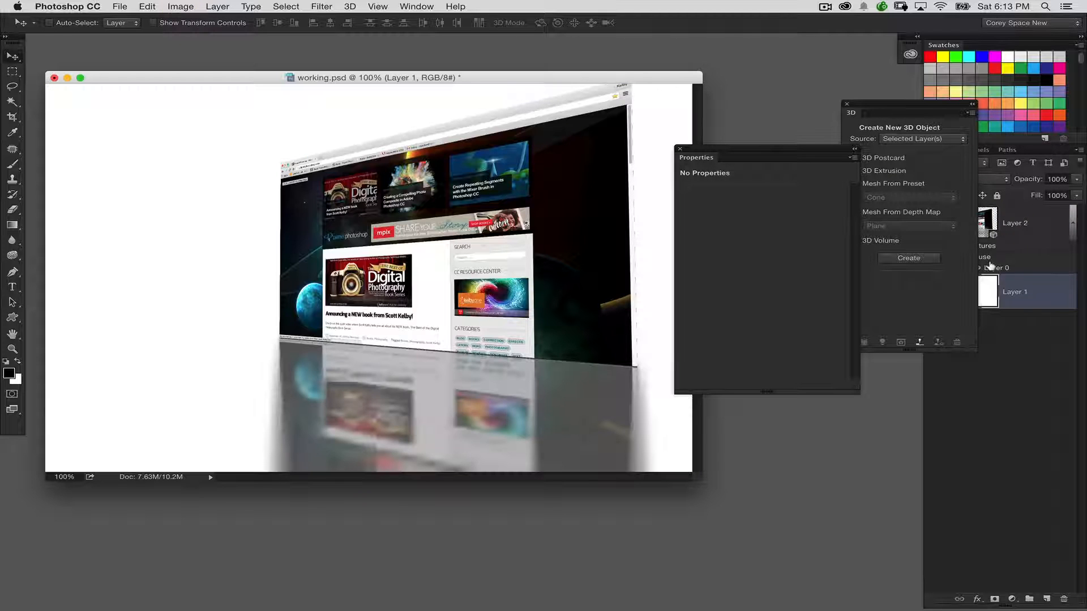
drag(753, 149, 752, 401)
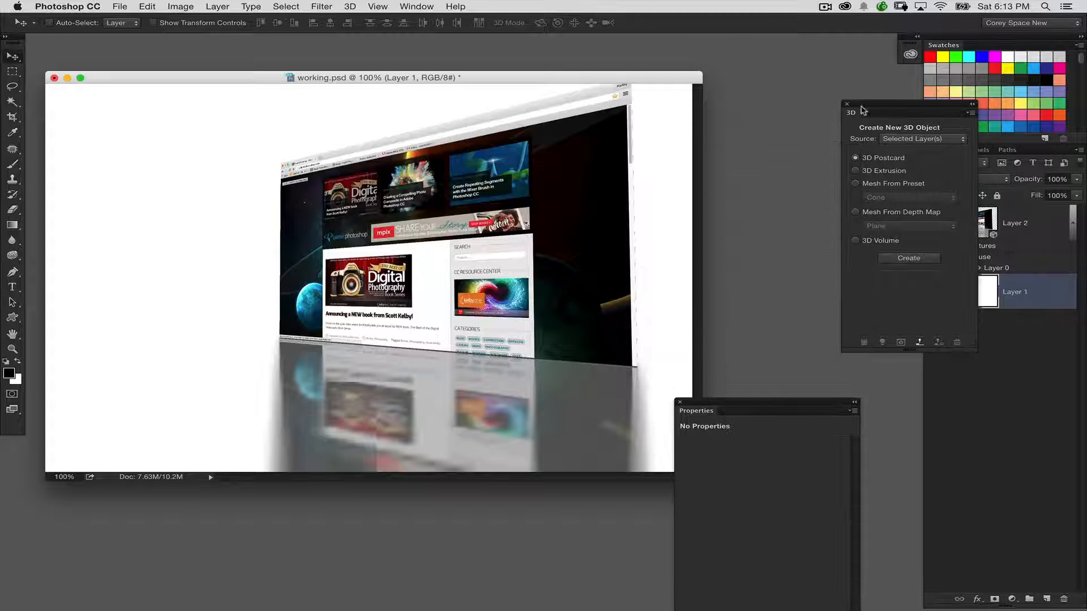
drag(864, 111, 819, 412)
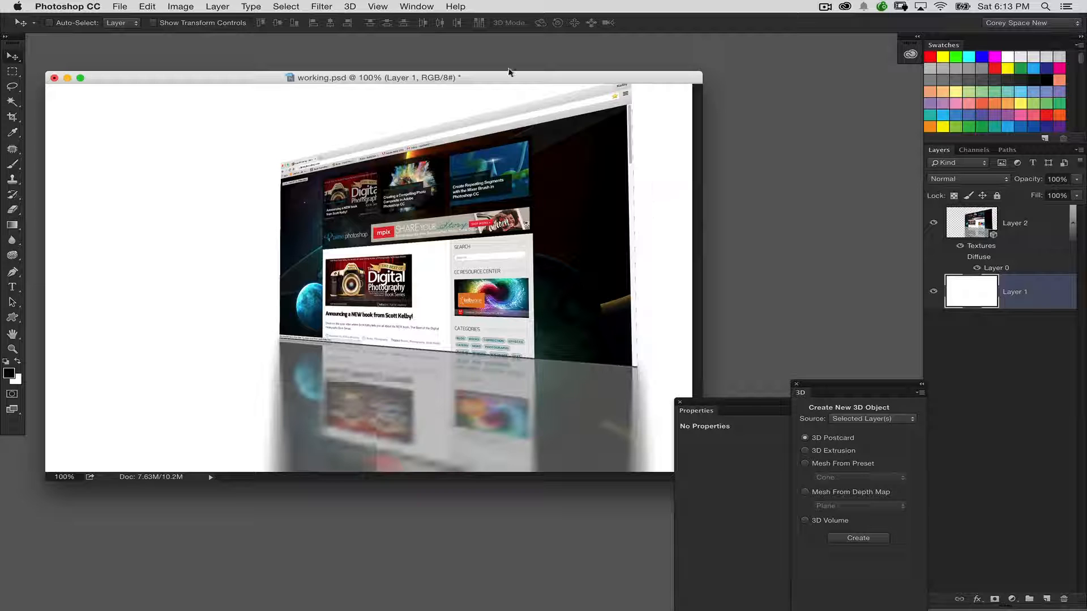
Orbit the 3D view on Layer 2 to look down on the web page and move the 3D panel nearer the canvas
click(961, 216)
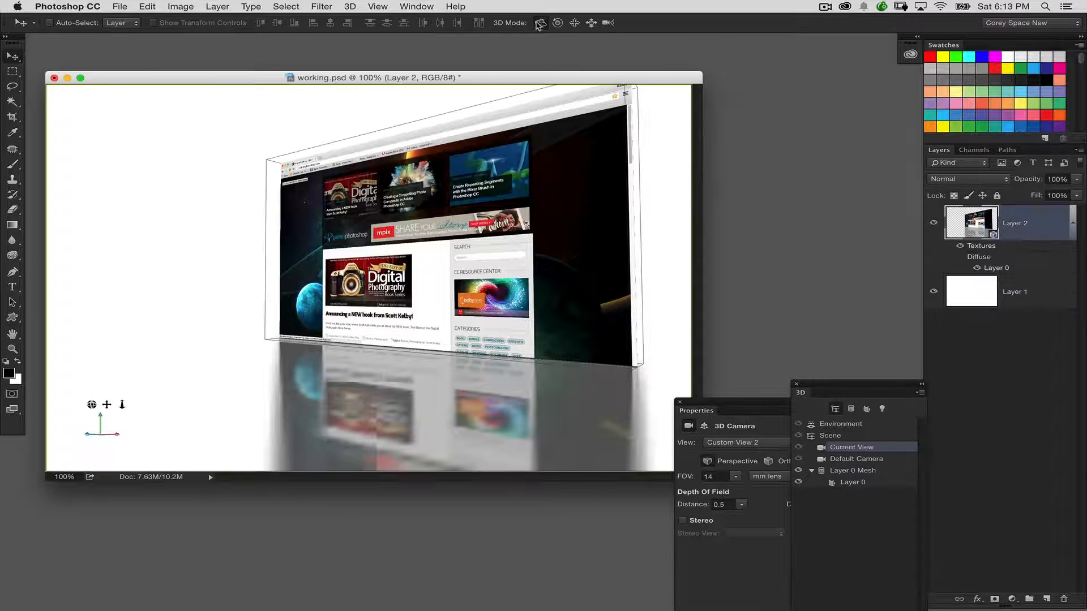
drag(645, 149, 679, 175)
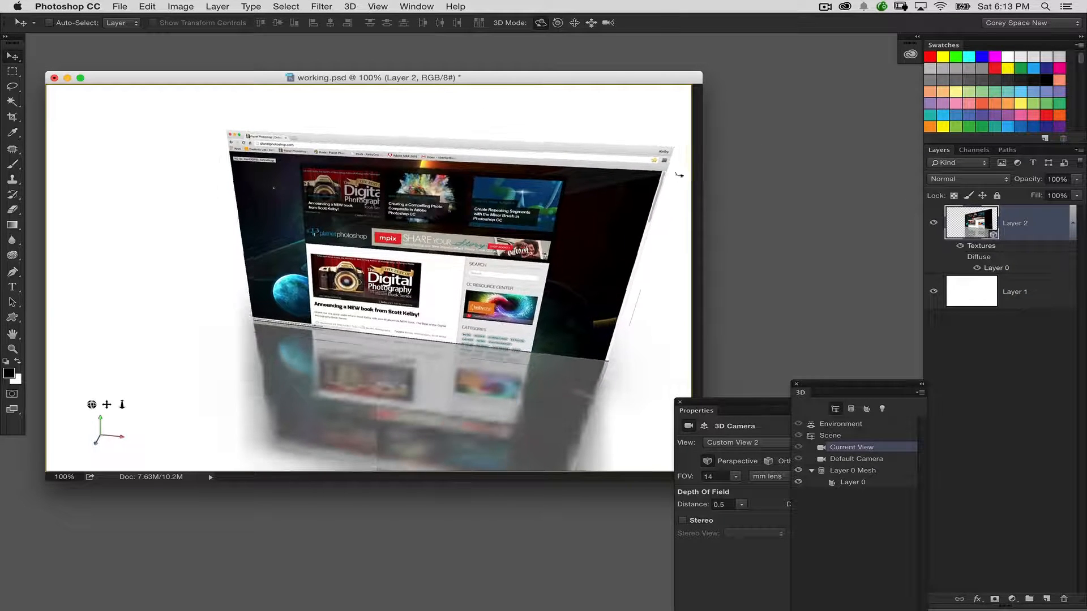
drag(802, 391, 762, 256)
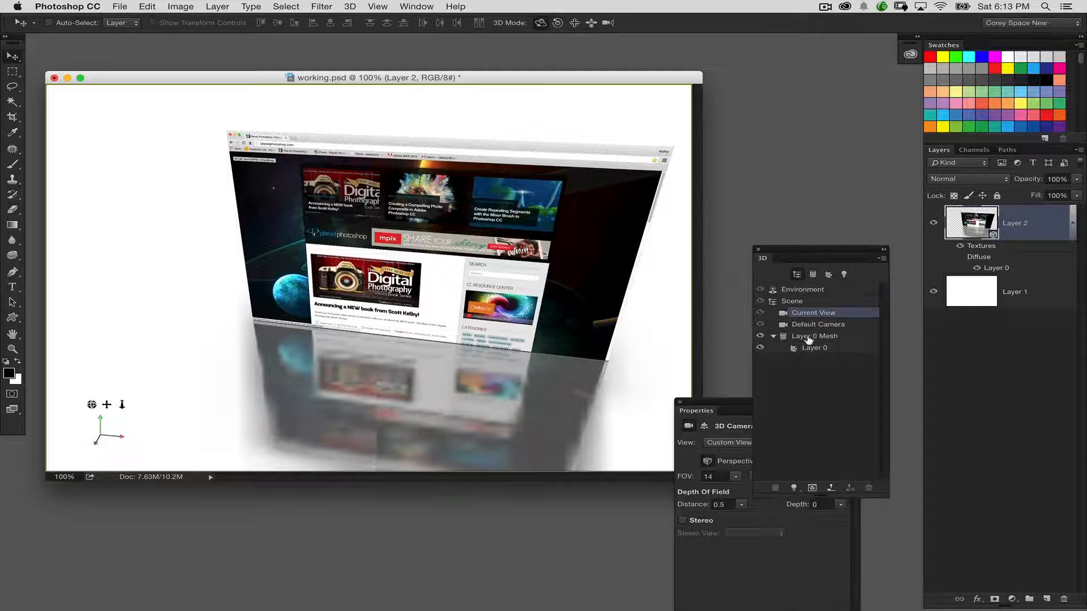
Set the environment's ground-plane reflections to 54% opacity and 10% roughness, keeping the environment properties uncovered
click(802, 289)
drag(730, 403, 767, 155)
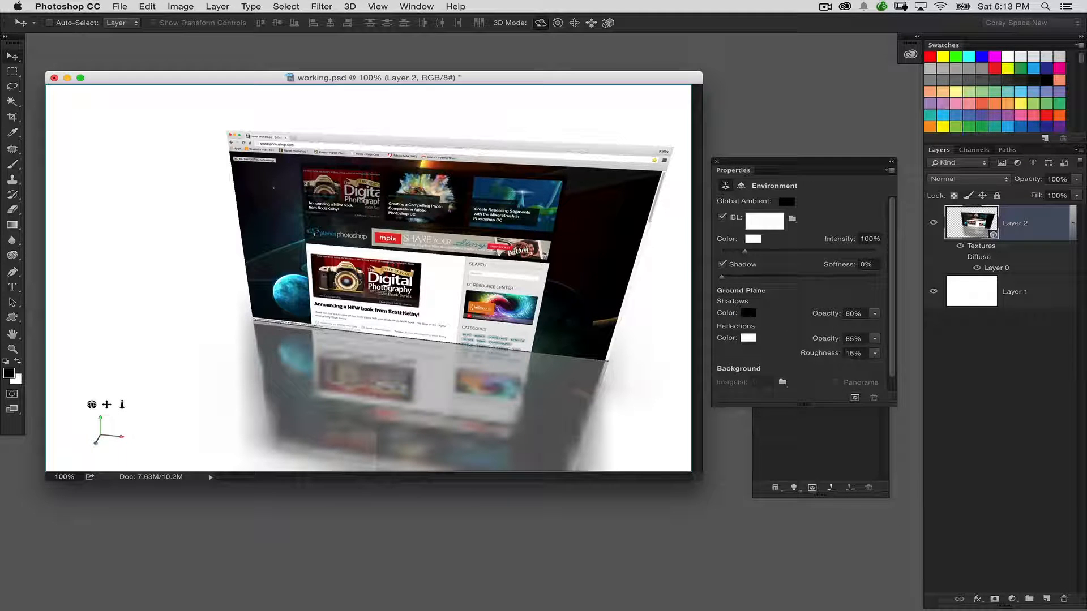
drag(832, 339, 824, 354)
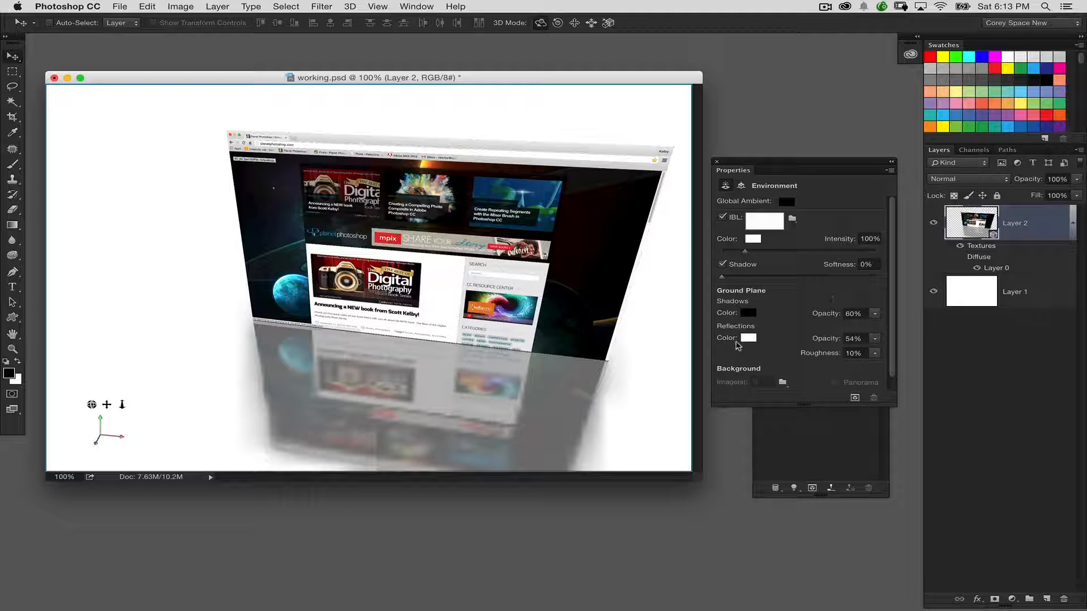
Try out other colors for the ground-plane reflection and settle on pure white
click(746, 339)
mouse_move(653, 367)
mouse_down()
mouse_move(565, 470)
mouse_move(592, 403)
mouse_move(564, 393)
mouse_move(706, 371)
mouse_move(650, 351)
mouse_move(589, 352)
mouse_move(564, 332)
mouse_up()
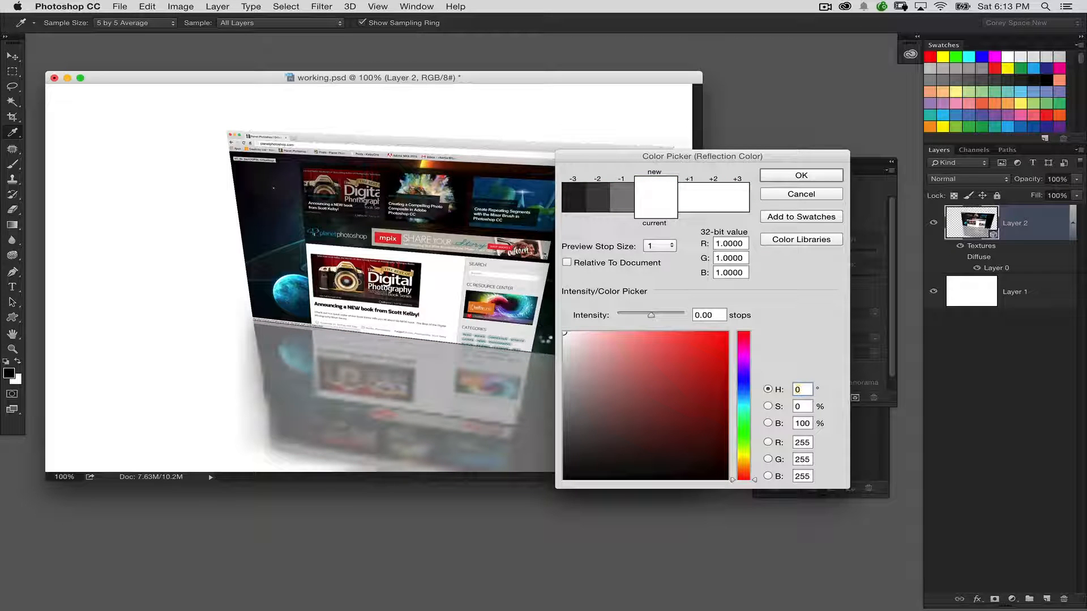
click(770, 180)
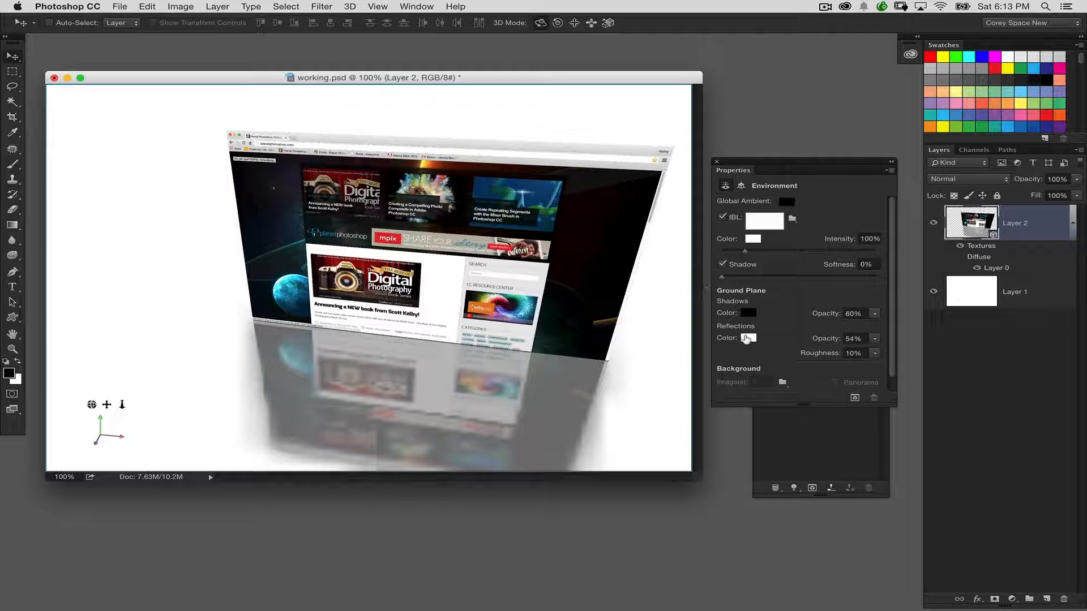
click(747, 338)
mouse_move(563, 426)
mouse_down()
mouse_move(563, 347)
mouse_move(549, 326)
mouse_up()
click(786, 176)
Orbit the view to a low angle on the web page and slide the camera back until the whole page fits the canvas
drag(605, 125, 539, 107)
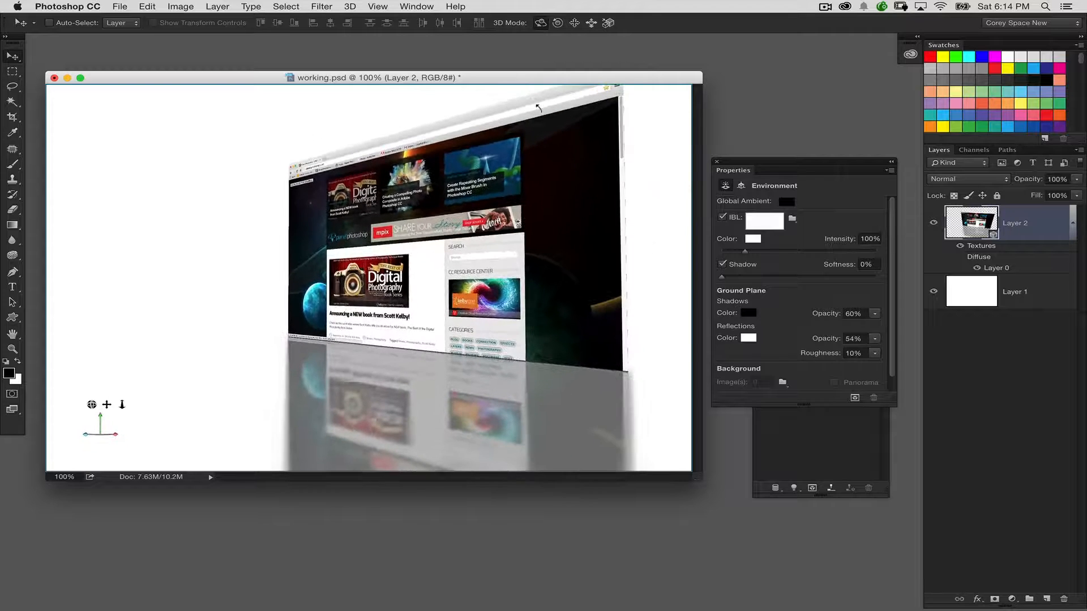
click(591, 22)
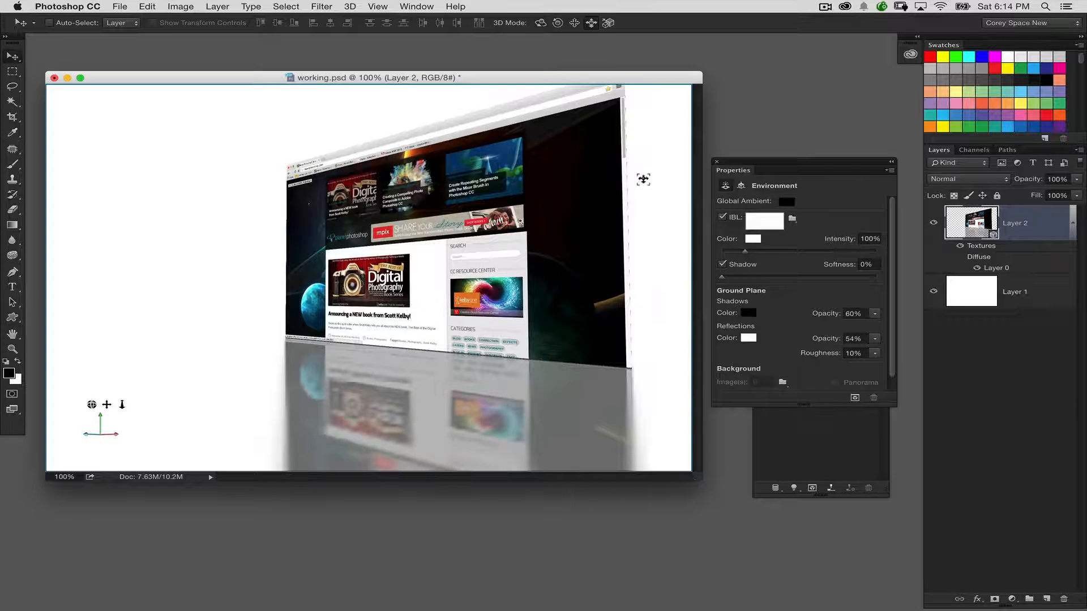
drag(643, 180, 643, 116)
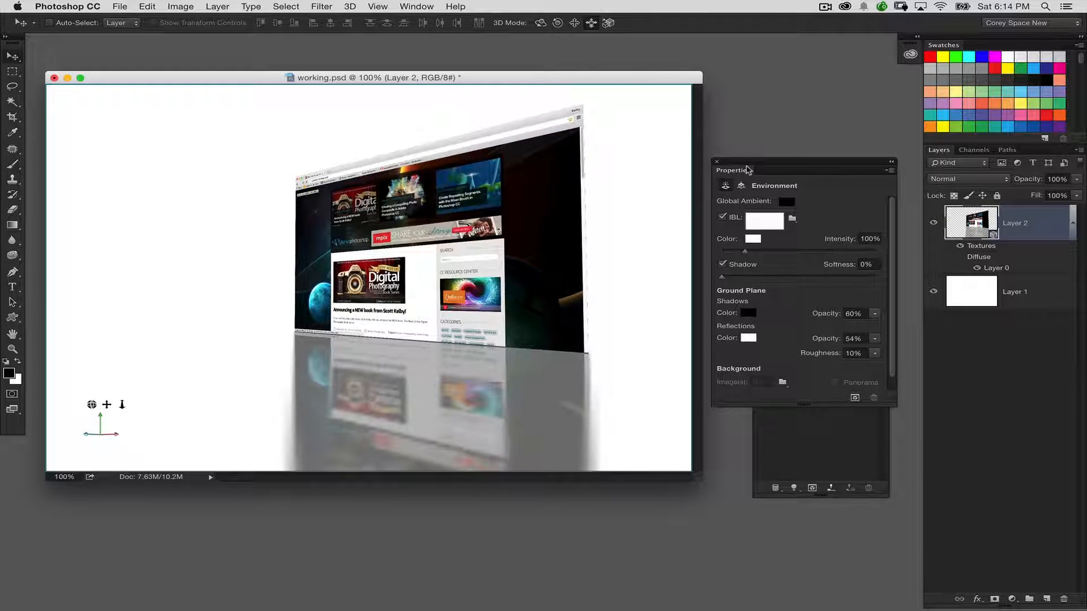
Test-render the 3D layer, stop the render partway, and orbit the view to look down on the web page
key(alt+shift+super+r)
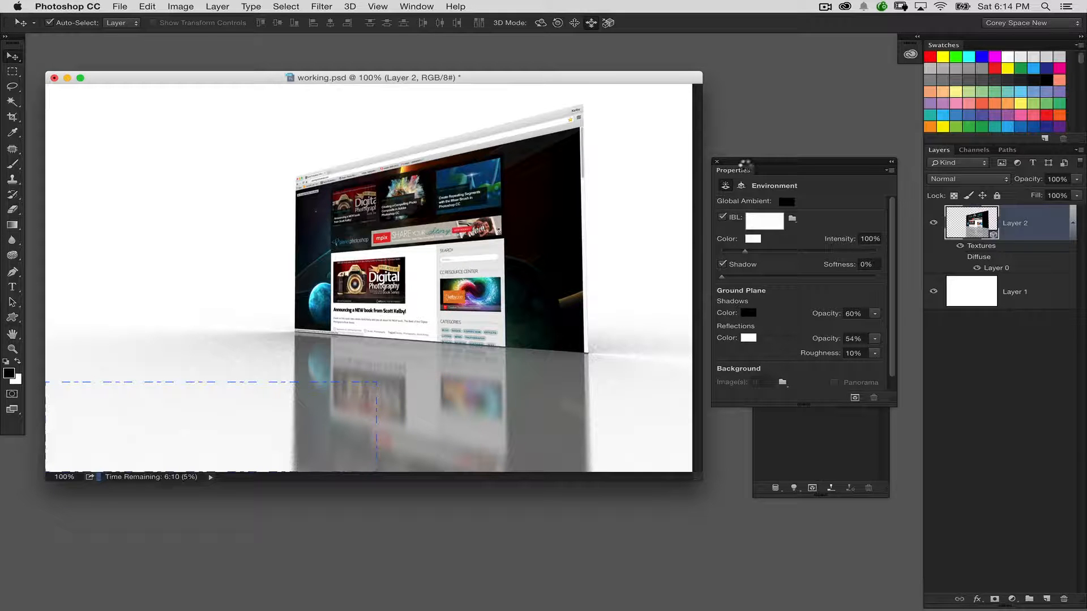
key(Escape)
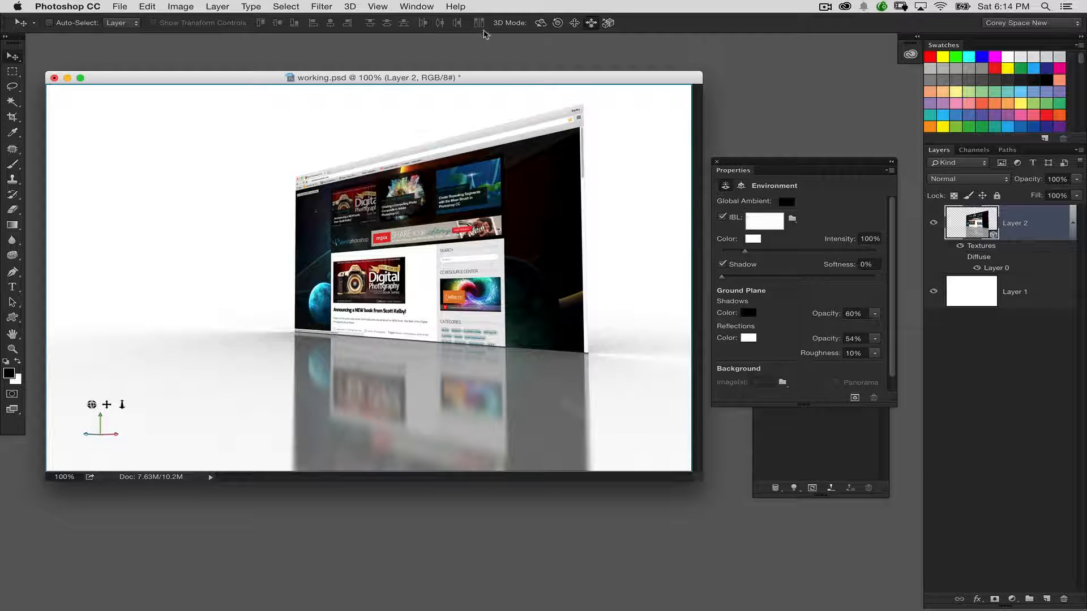
click(541, 23)
drag(599, 146, 637, 163)
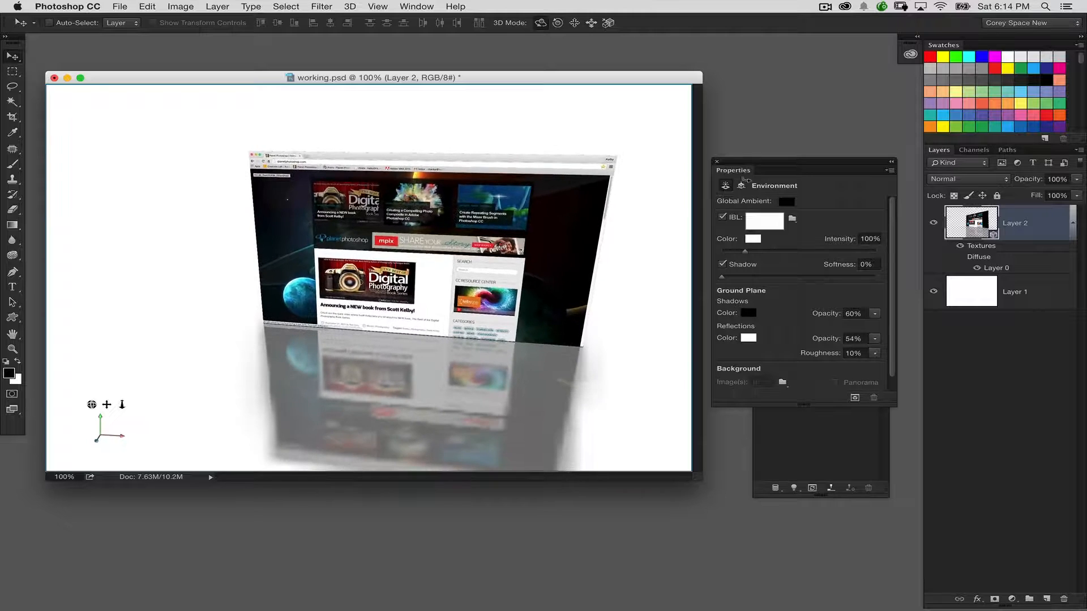
Try a swatch color fill on Layer 1, undo it, and fill the layer with black instead
click(962, 289)
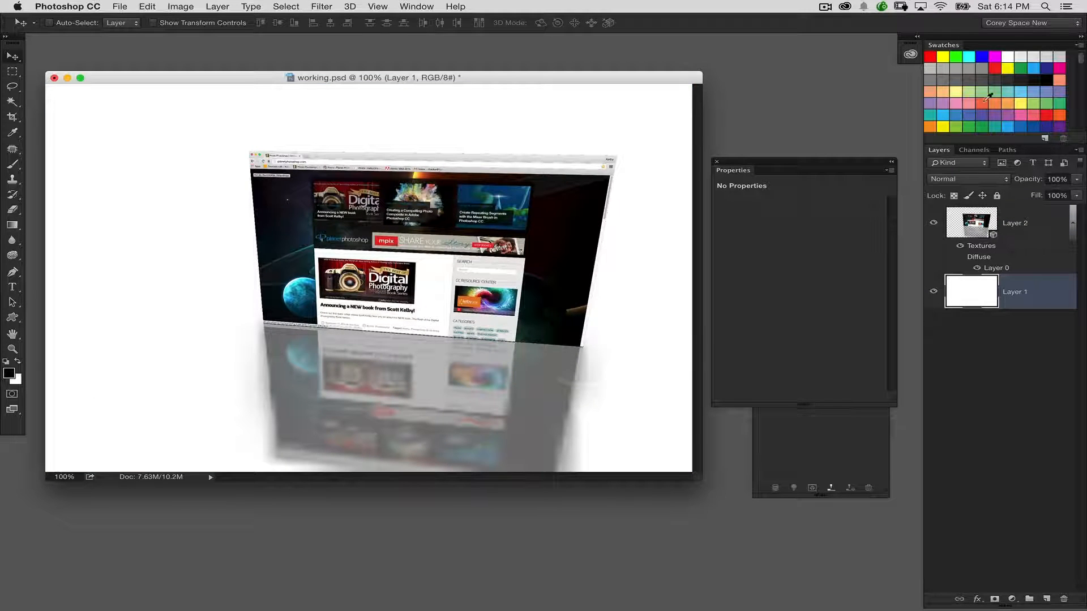
click(1028, 128)
key(alt+BackSpace)
key(super+z)
click(1047, 78)
key(alt+BackSpace)
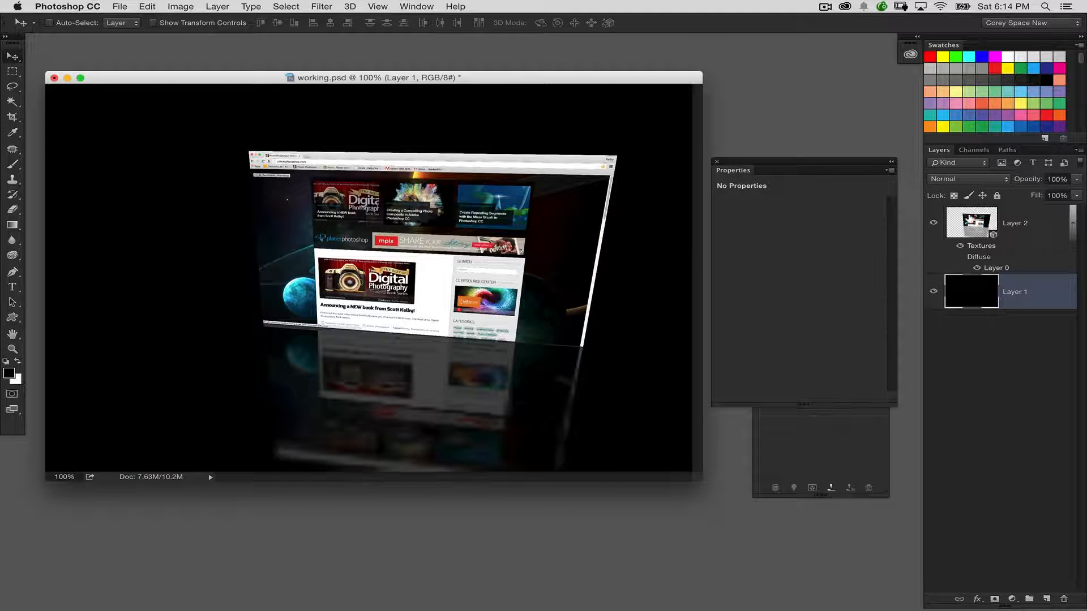
Orbit the 3D view on Layer 2 to a low side angle and pan the web page slightly toward the lower right
click(970, 220)
drag(636, 233, 579, 186)
click(574, 24)
drag(606, 106, 628, 124)
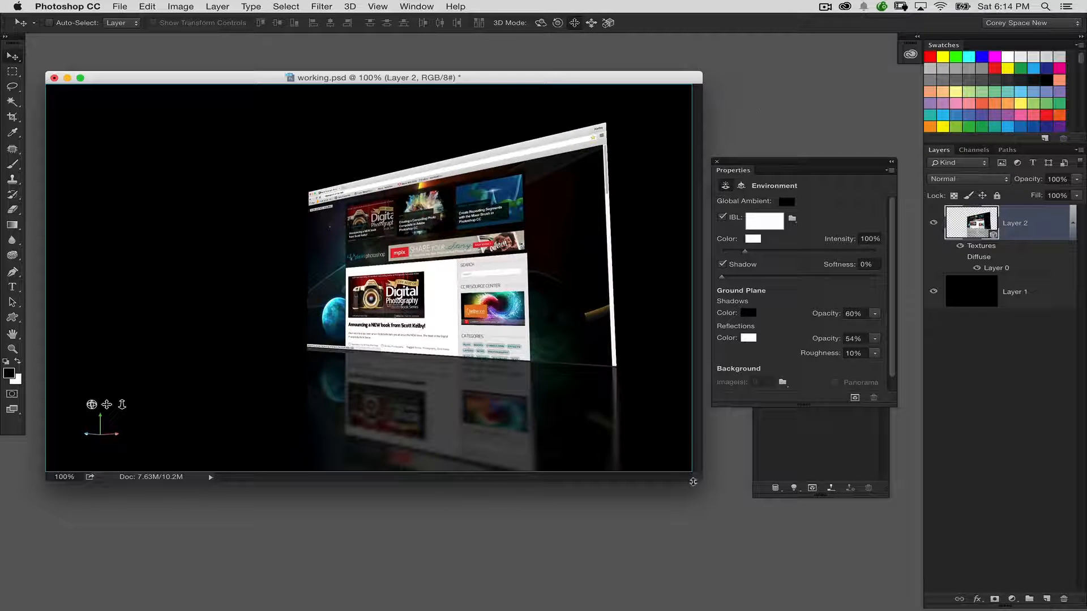
Add a new layer above Layer 1 and make a full-width rectangular selection over roughly the upper half of the canvas
drag(693, 481, 789, 511)
click(957, 291)
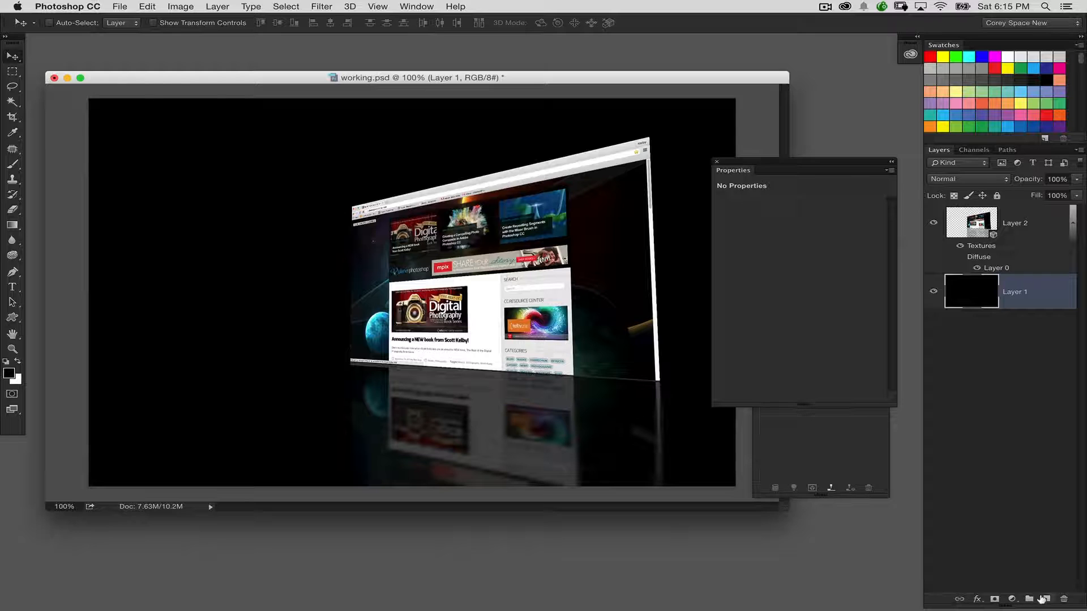
click(1044, 599)
click(14, 71)
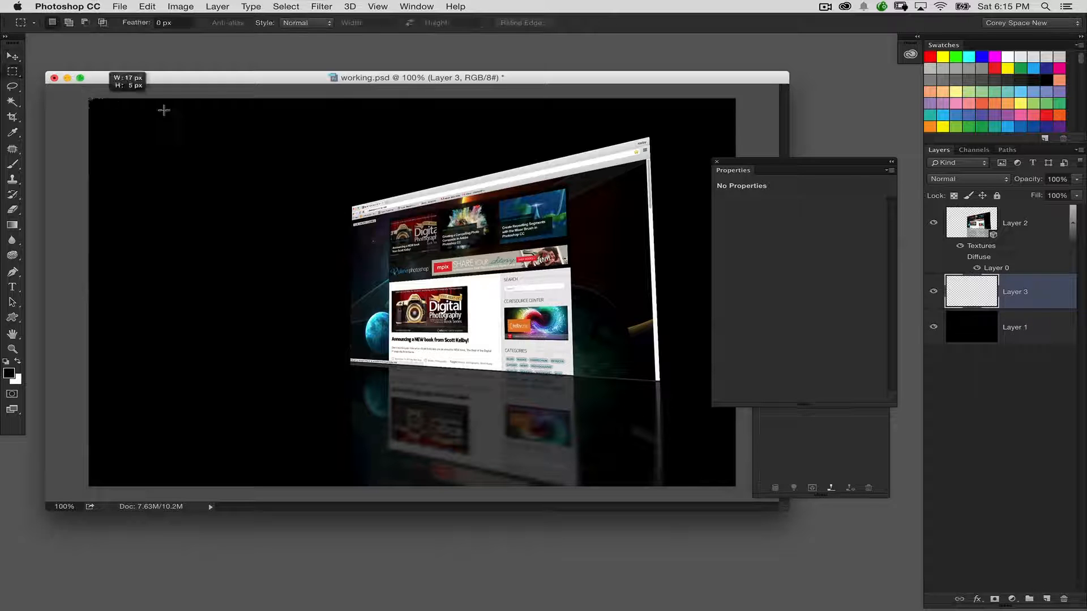
drag(89, 99, 888, 303)
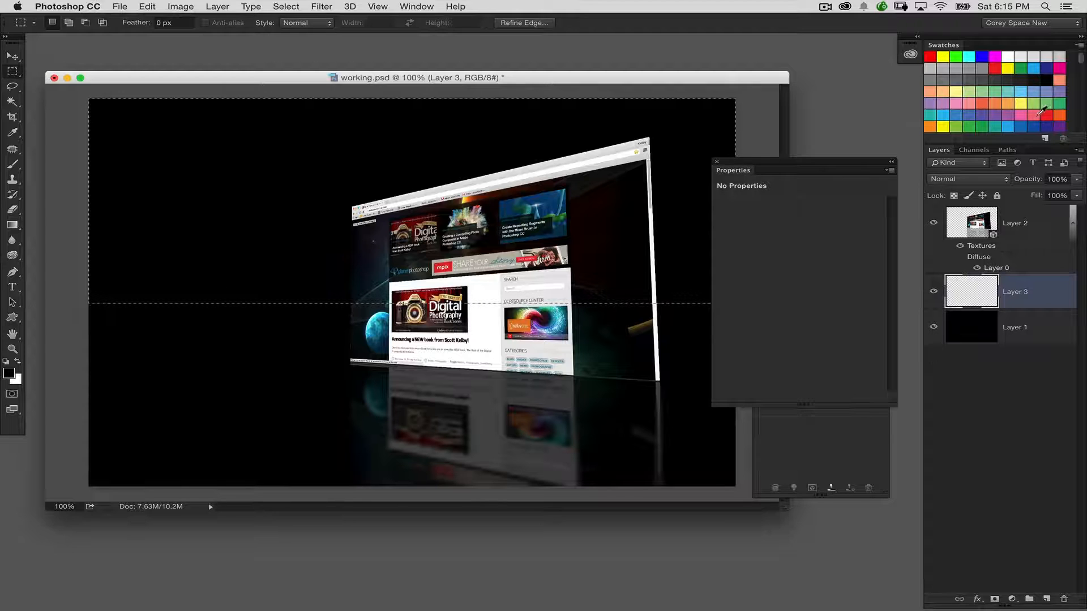
Try a diagonal light-blue radial gradient in the selection, undo it, draw one straight up from the selection's lower edge, and deselect
click(1007, 126)
click(12, 225)
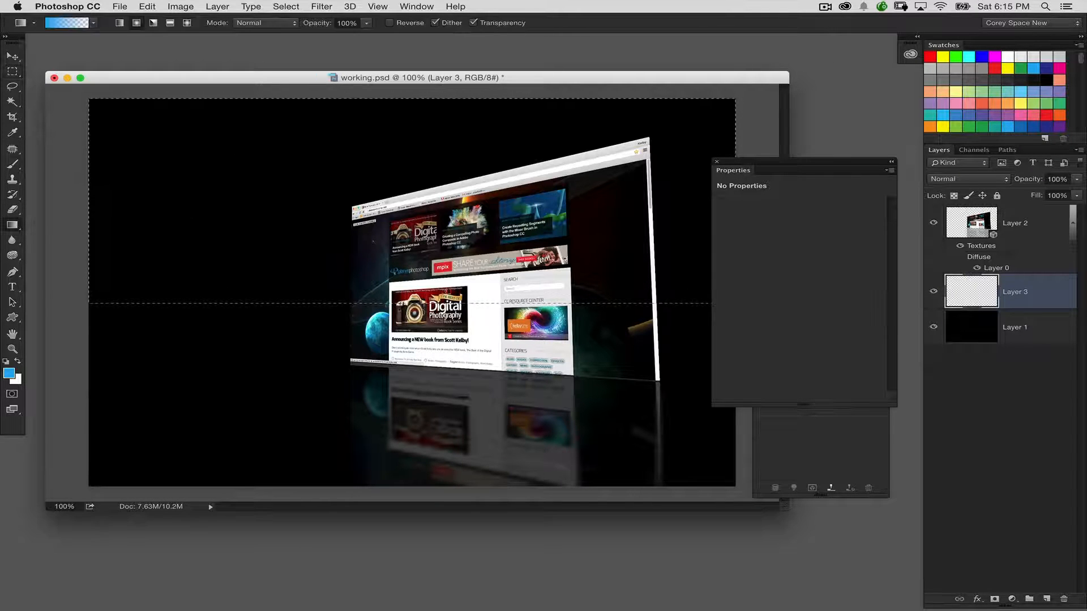
drag(588, 397, 324, 92)
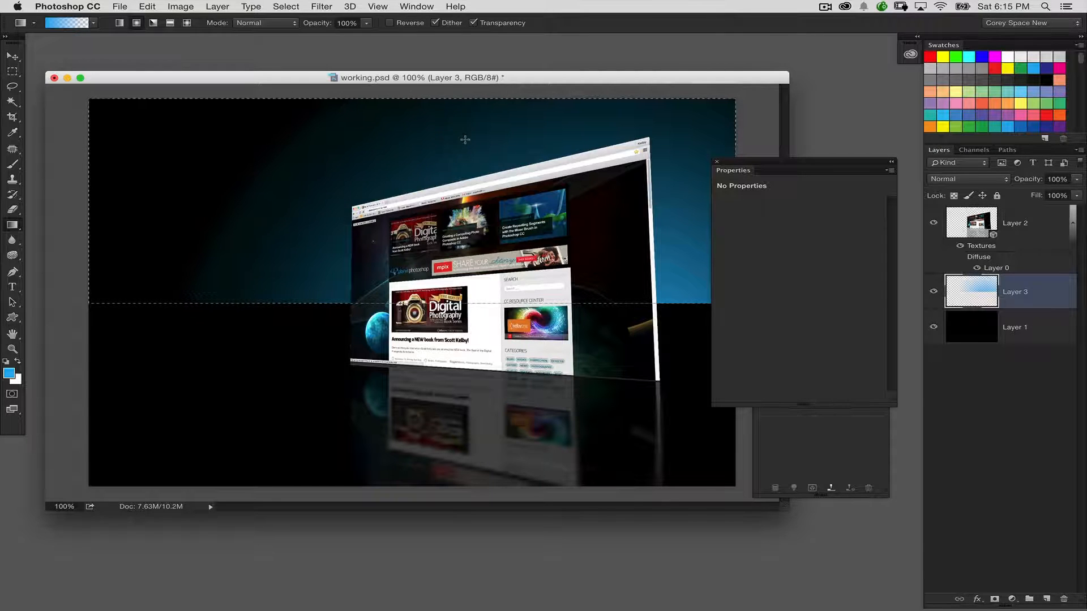
key(z)
key(super+z)
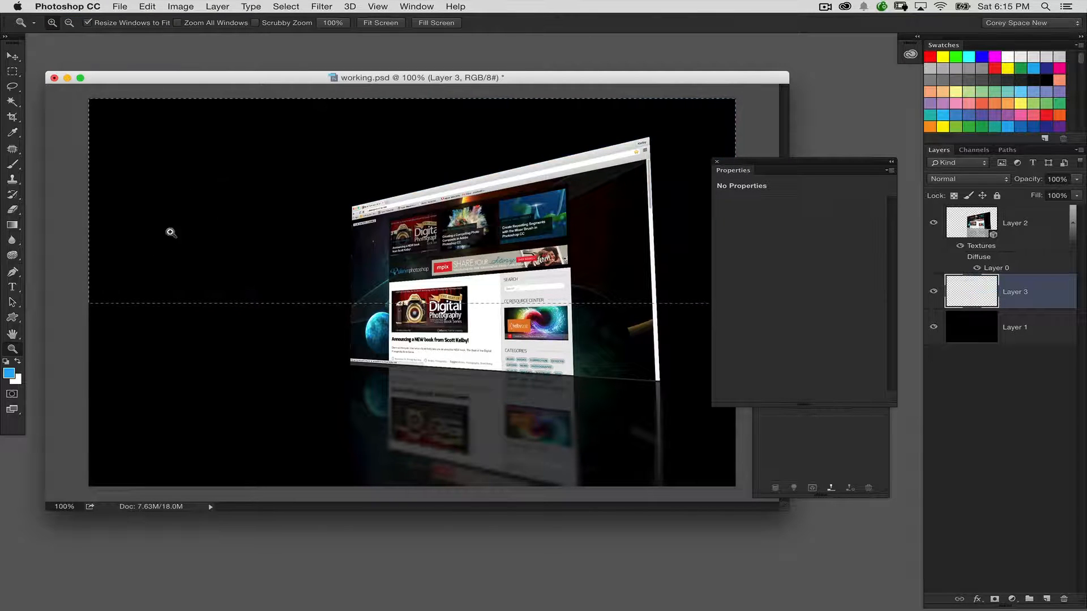
click(12, 225)
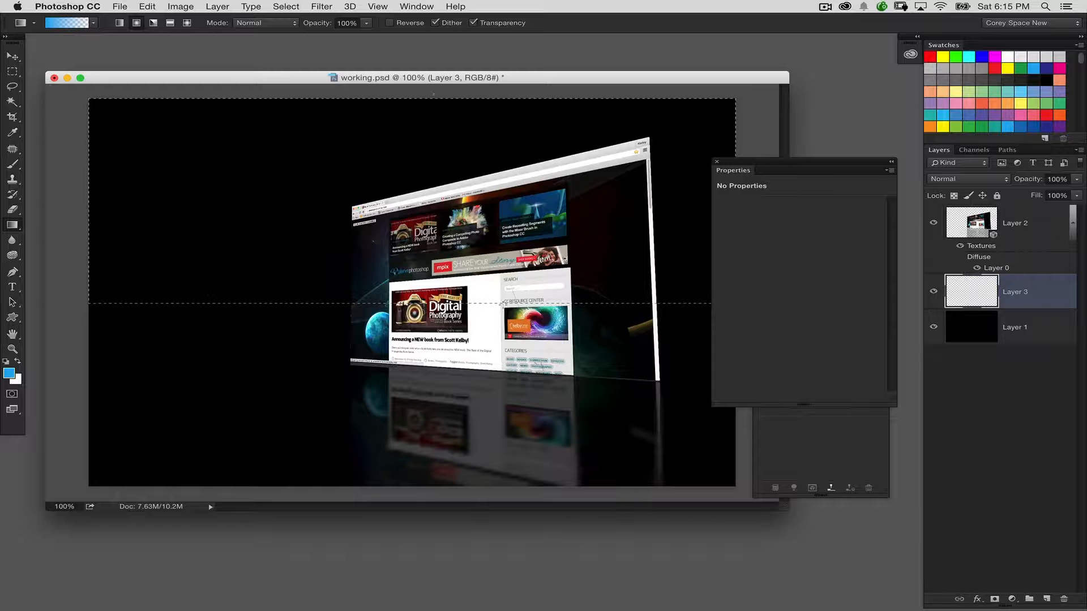
drag(473, 302, 473, 88)
key(super+d)
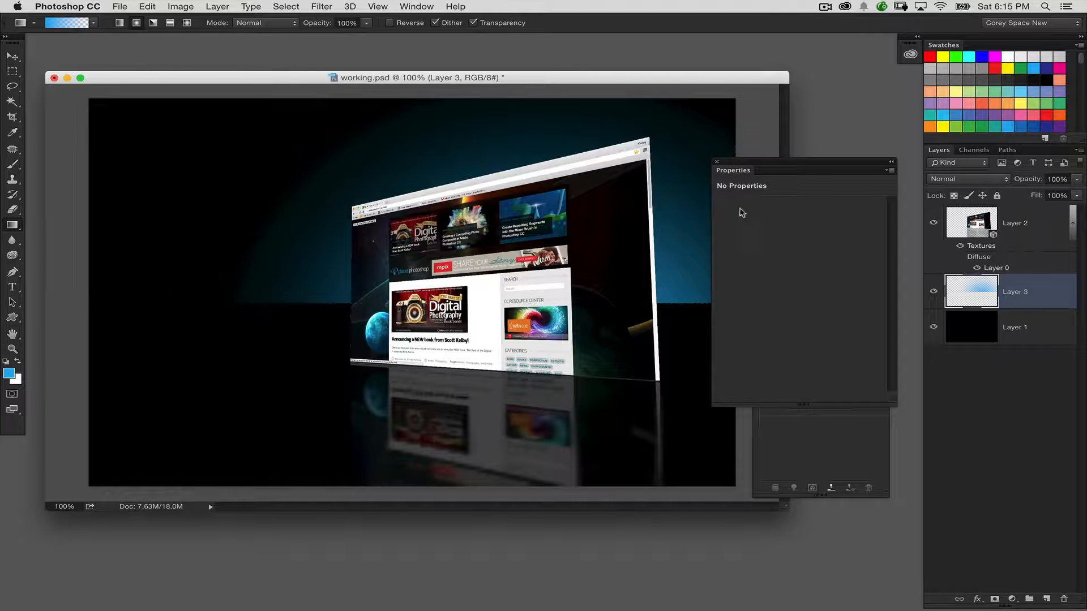
Pan the 3D view on Layer 2 so the web page sits slightly higher, and start rendering the 3D layer
click(12, 57)
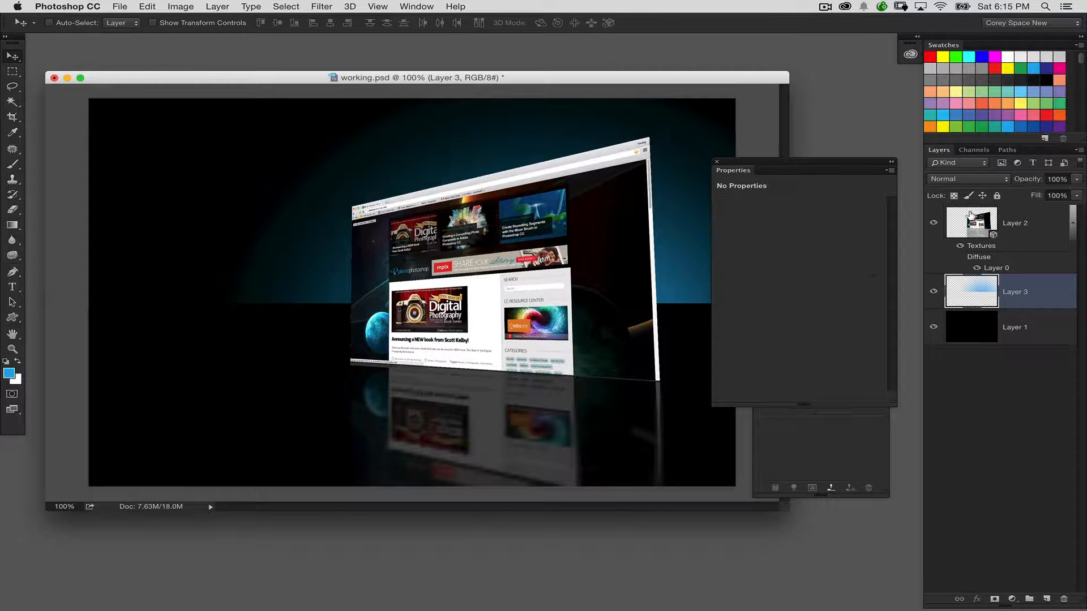
click(970, 215)
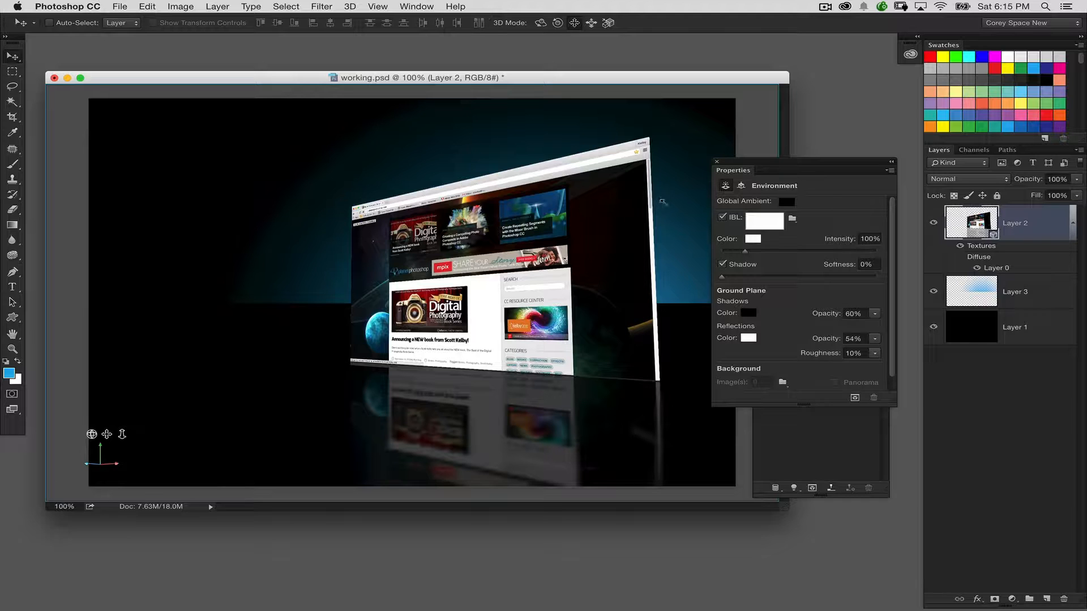
drag(663, 201, 662, 193)
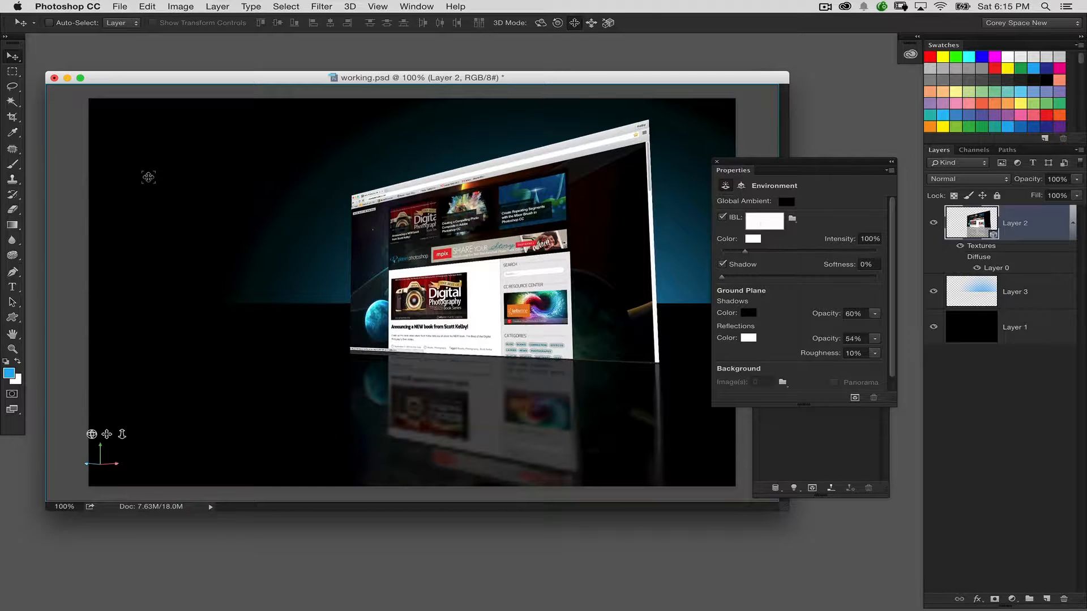
key(alt+shift+super+r)
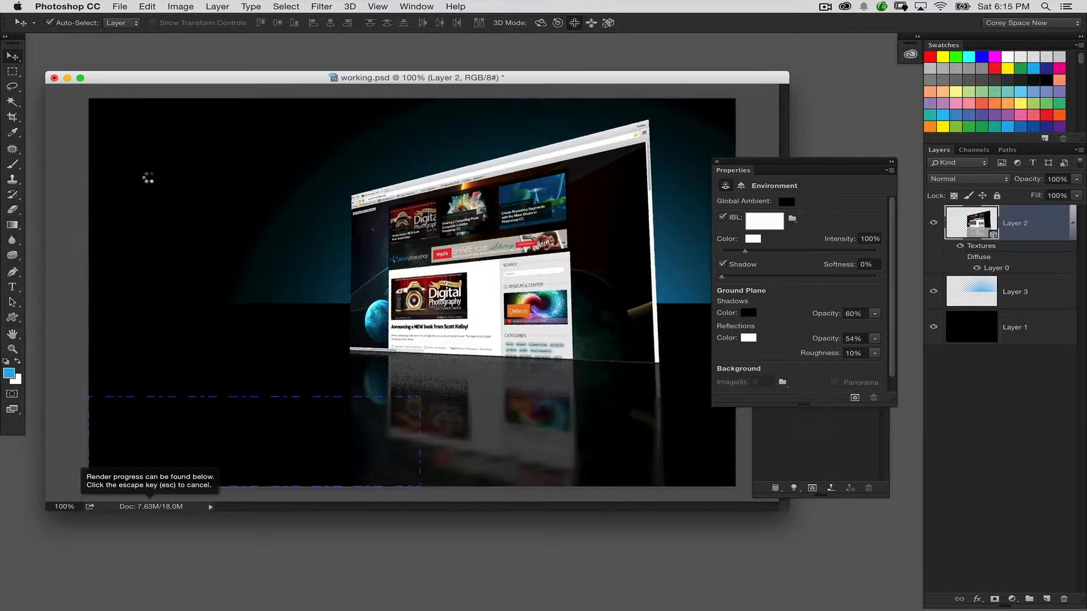